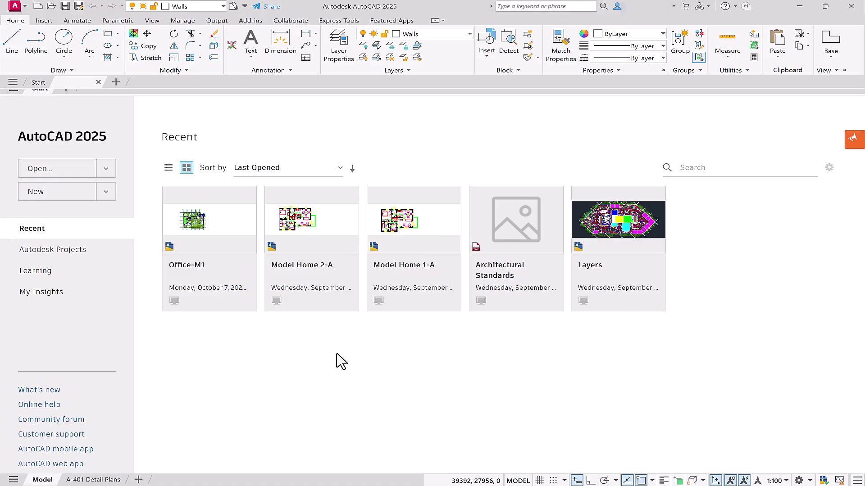
- Open the Office-M1 drawing and zoom-window onto the STAIR #42-2 stairwell
click(246, 274)
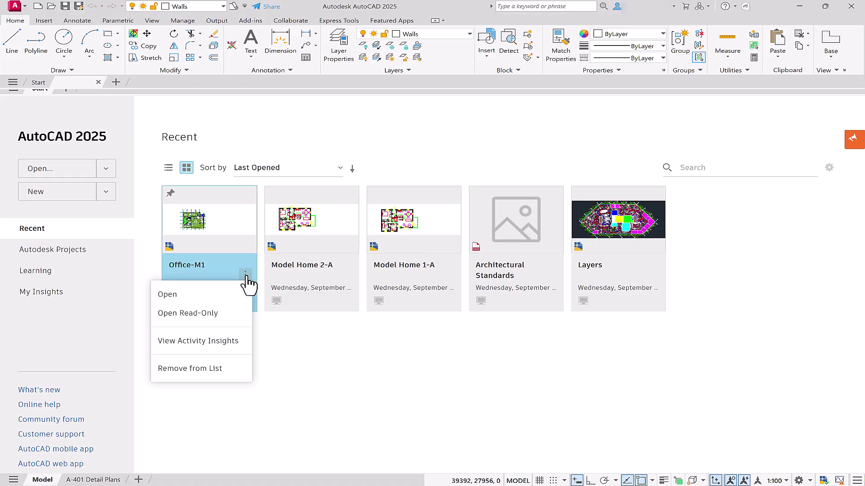
click(212, 297)
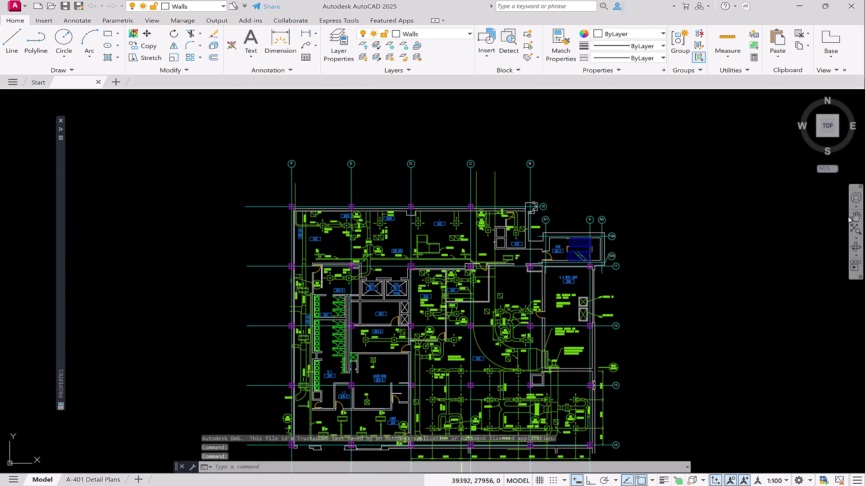
click(856, 234)
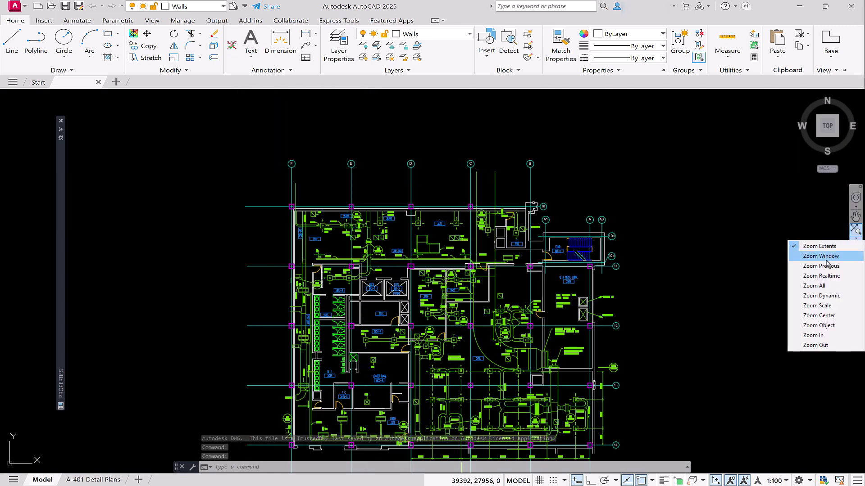
click(805, 257)
click(646, 212)
click(539, 296)
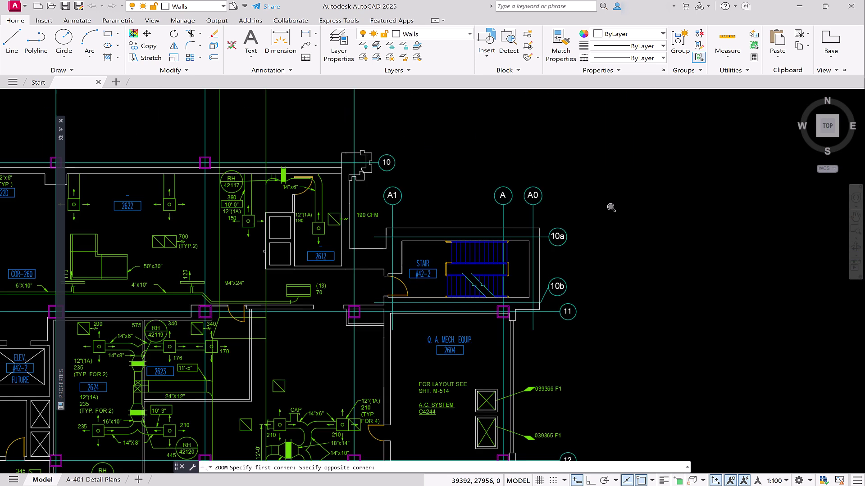
scroll(342, 279, up, 4)
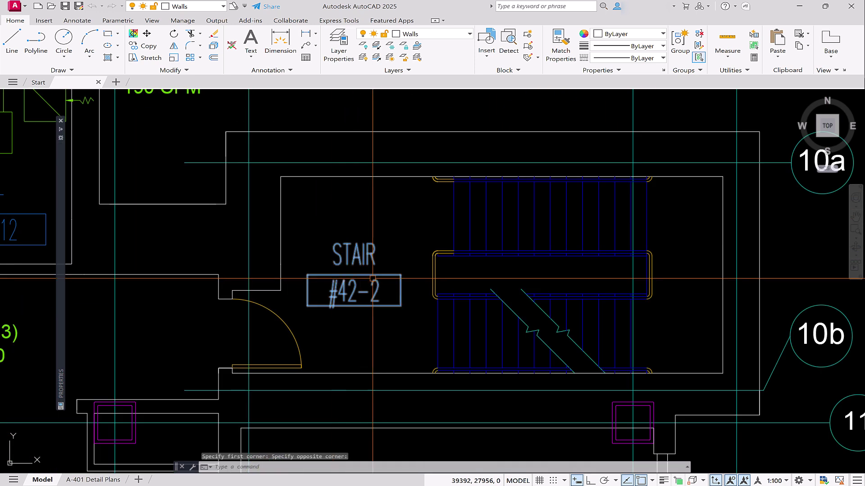
text(s)
- Stretch the crossing-selected stair flights horizontally left with Ortho on
key(Return)
click(684, 169)
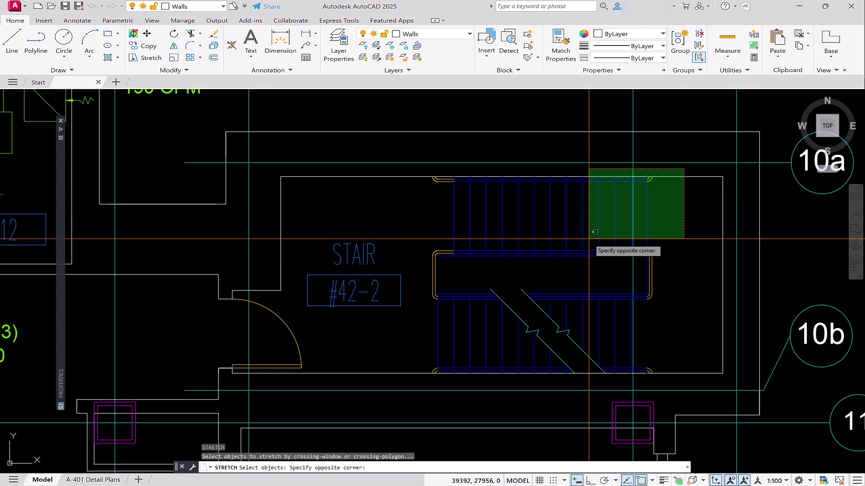
click(394, 392)
key(Return)
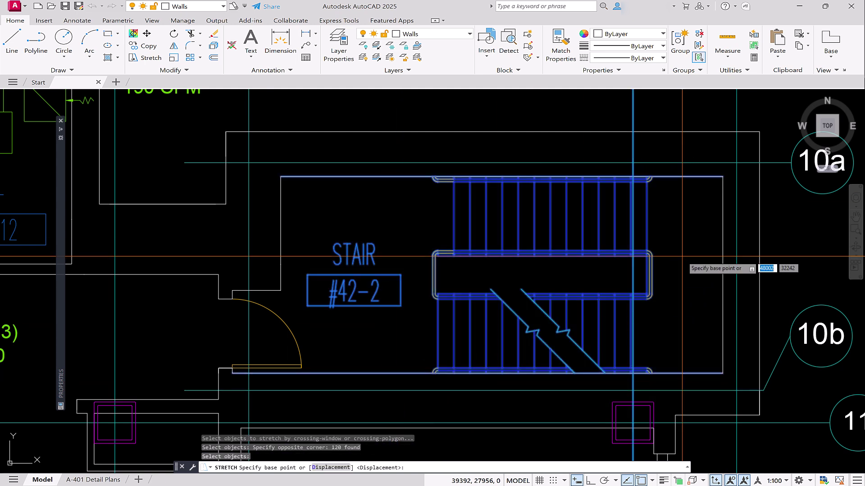
click(709, 223)
key(F8)
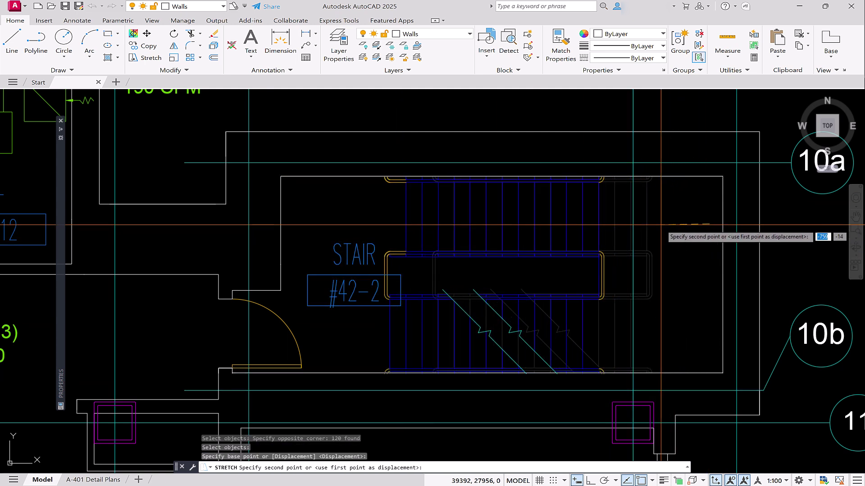
click(678, 219)
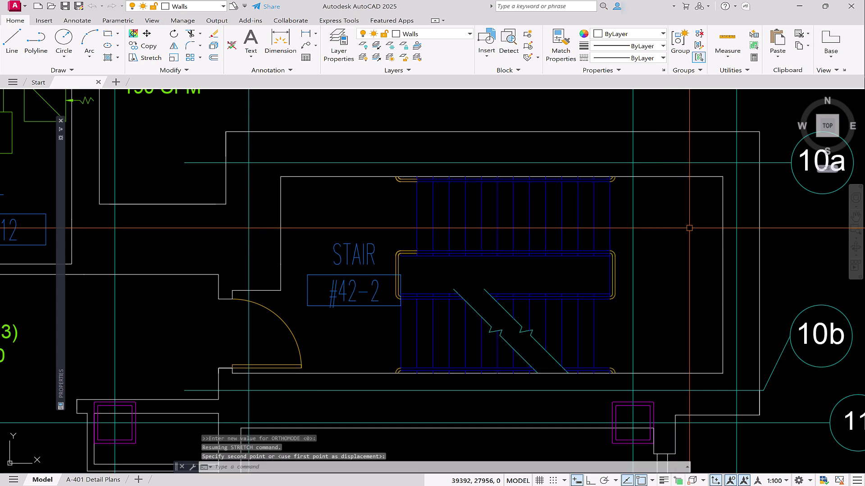
scroll(689, 228, down, 5)
scroll(608, 271, up, 3)
scroll(611, 279, up, 2)
scroll(615, 281, up, 1)
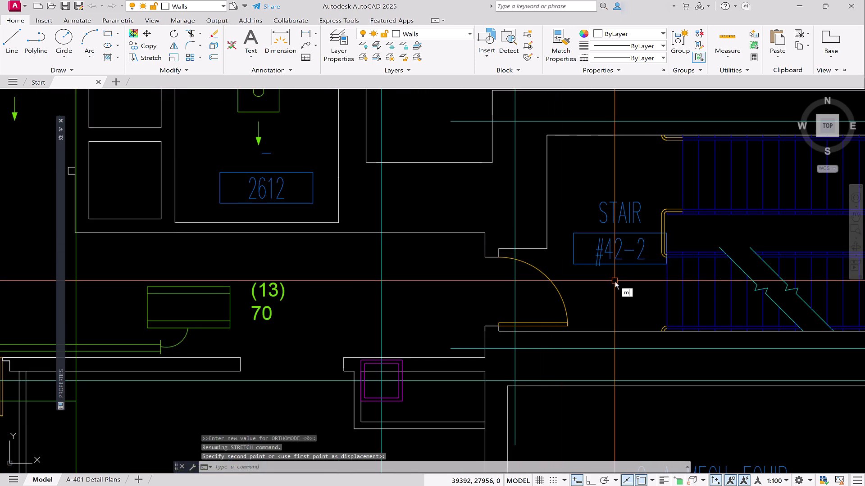
- Select the STAIR #42-2 label for a move, then cancel with Esc
key(Return)
click(614, 281)
click(632, 193)
key(Return)
click(635, 175)
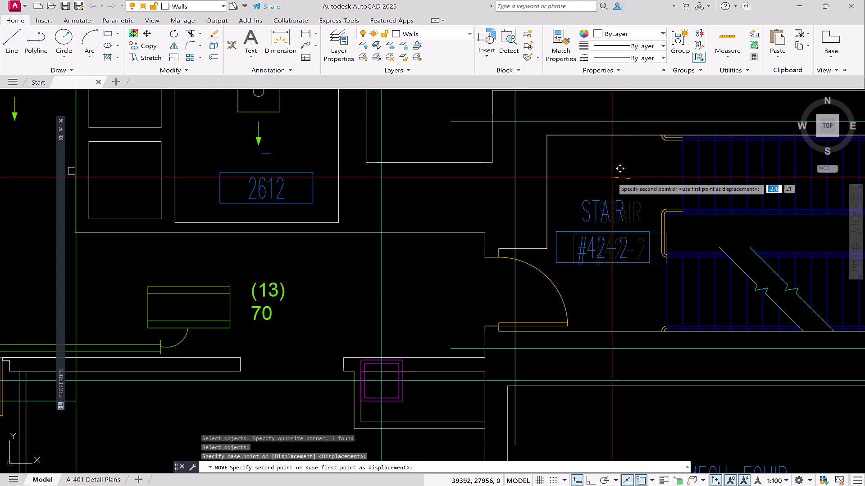
key(Escape)
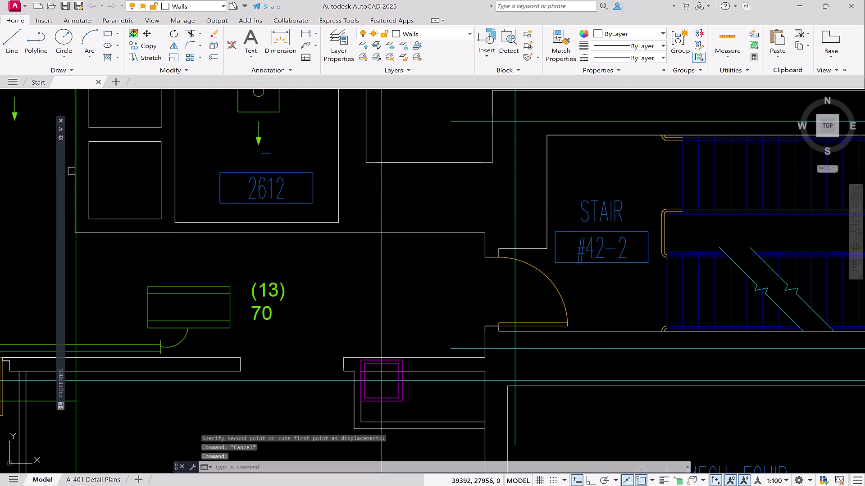
- Change the stair tag's RNAME attribute value to STAIR #02
double_click(602, 212)
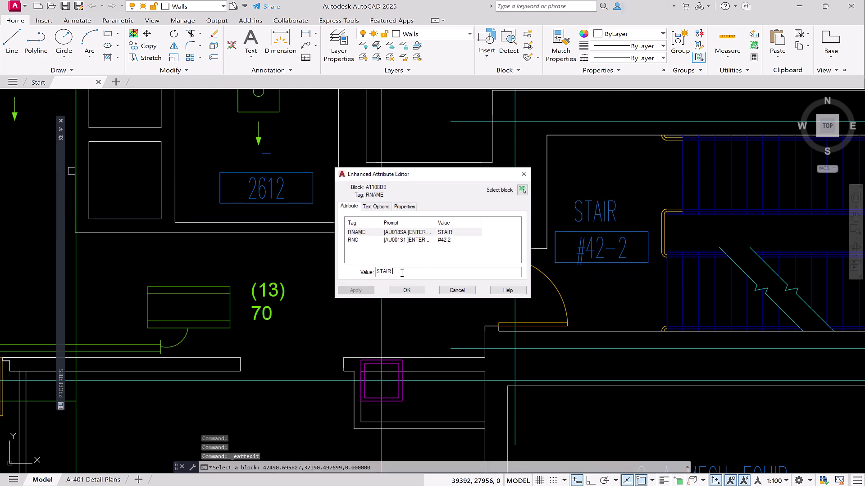
text(#02)
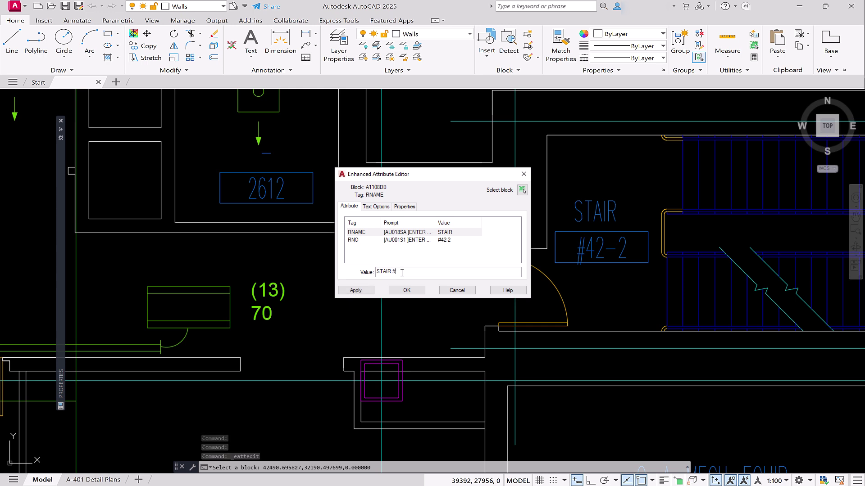
key(Return)
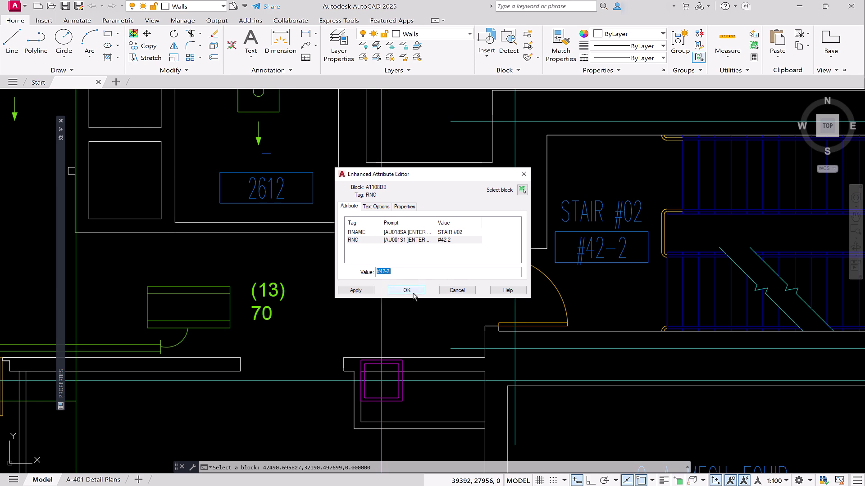
- Apply the attribute edits and erase the two stall pieces near the M.T. room
click(406, 290)
scroll(416, 317, down, 4)
scroll(416, 316, down, 2)
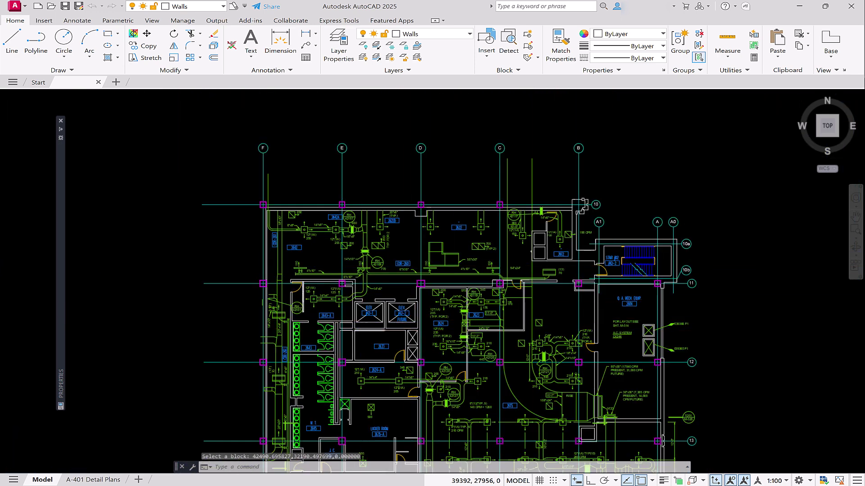
scroll(359, 307, up, 5)
scroll(97, 300, down, 4)
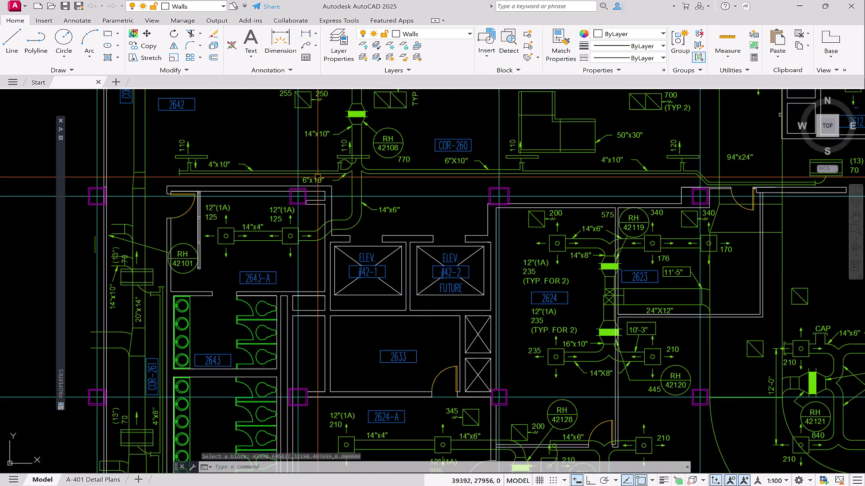
scroll(96, 300, down, 2)
scroll(260, 443, up, 5)
scroll(260, 443, up, 4)
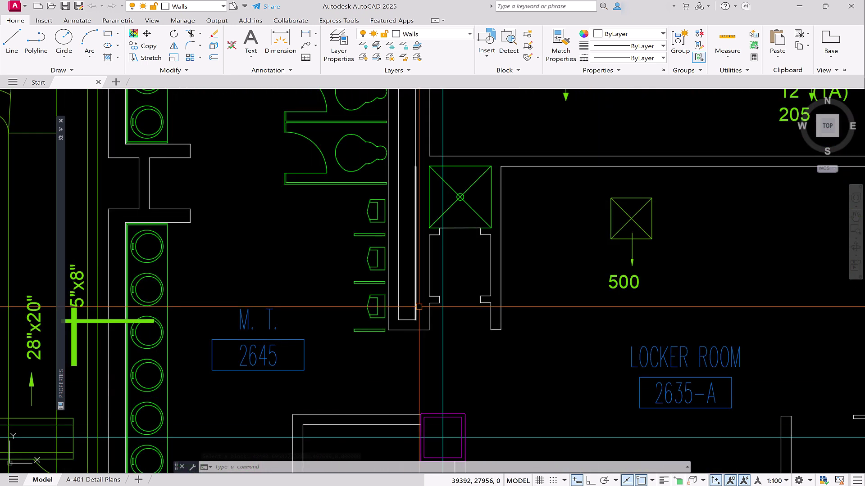
key(Return)
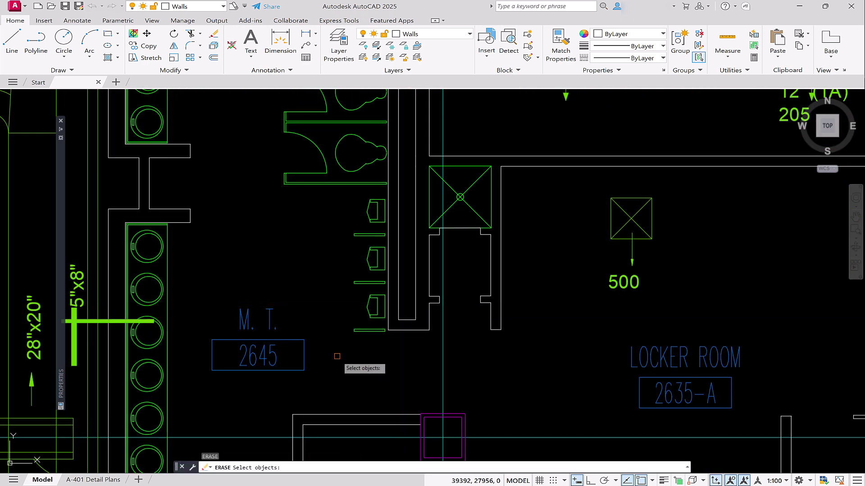
click(336, 356)
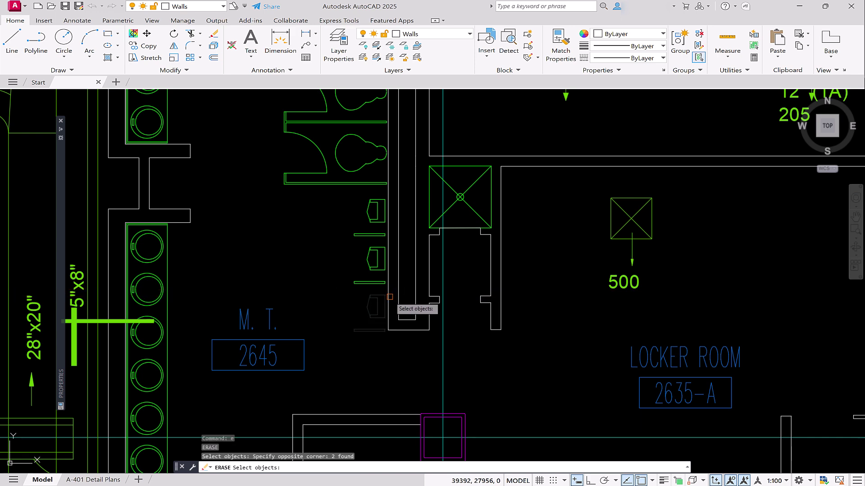
click(374, 307)
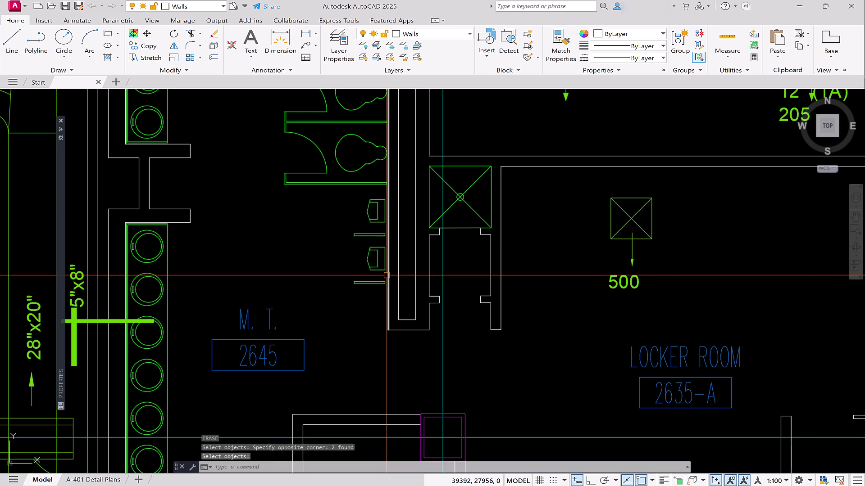
scroll(479, 286, down, 5)
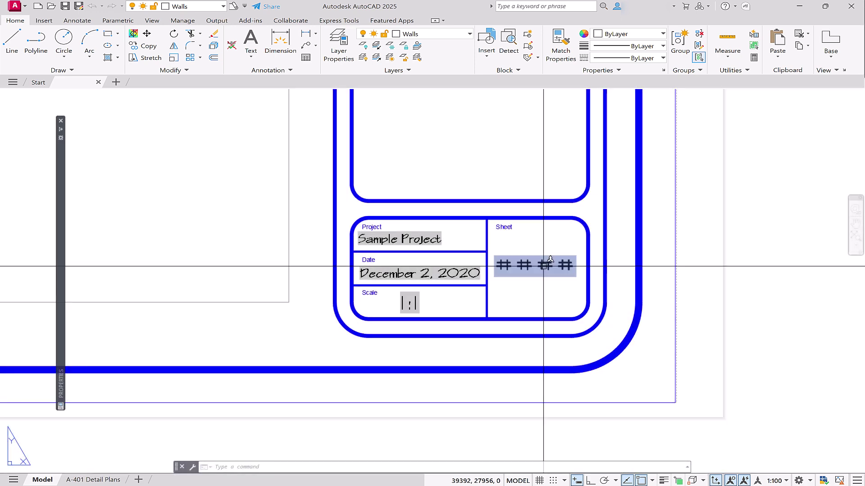
- Bring up Field settings for the title block's #### sheet number, listing all categories
double_click(526, 269)
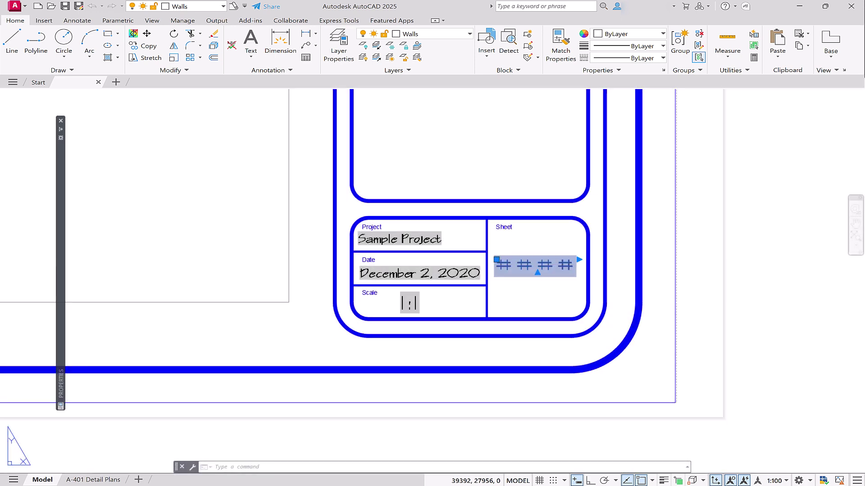
right_click(548, 270)
click(575, 272)
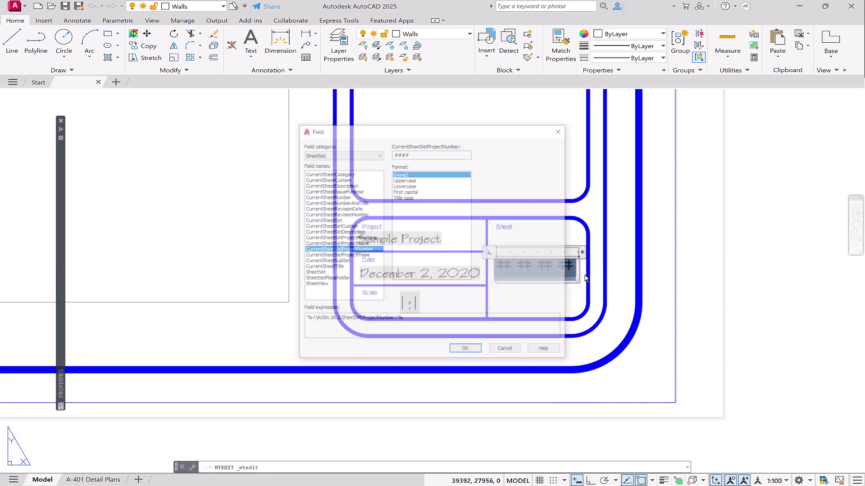
click(341, 154)
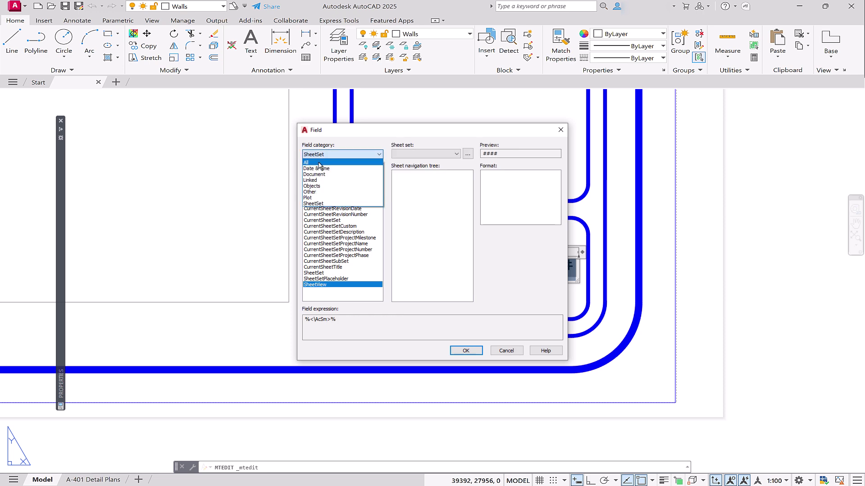
click(321, 167)
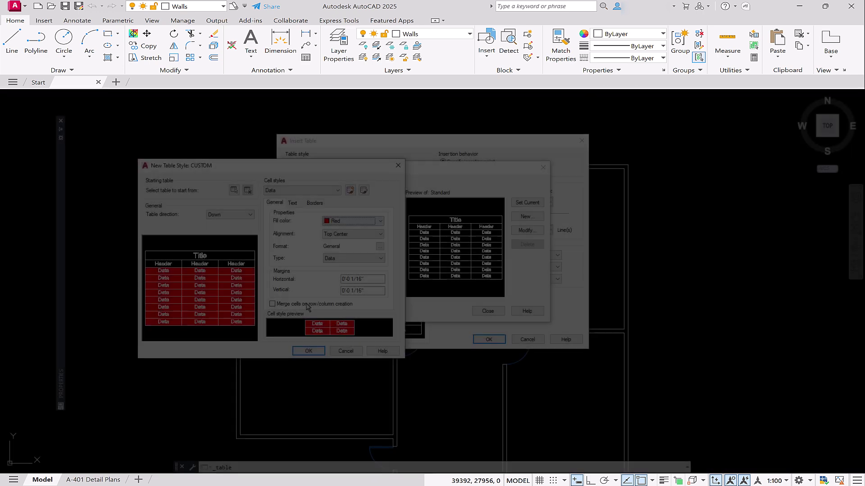
- Give the table style's data cell text the Logo style in green
click(293, 203)
click(346, 222)
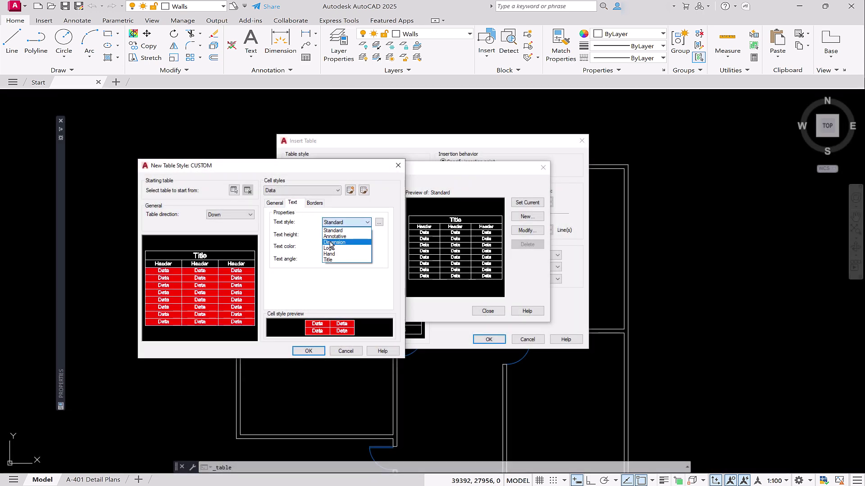
click(330, 250)
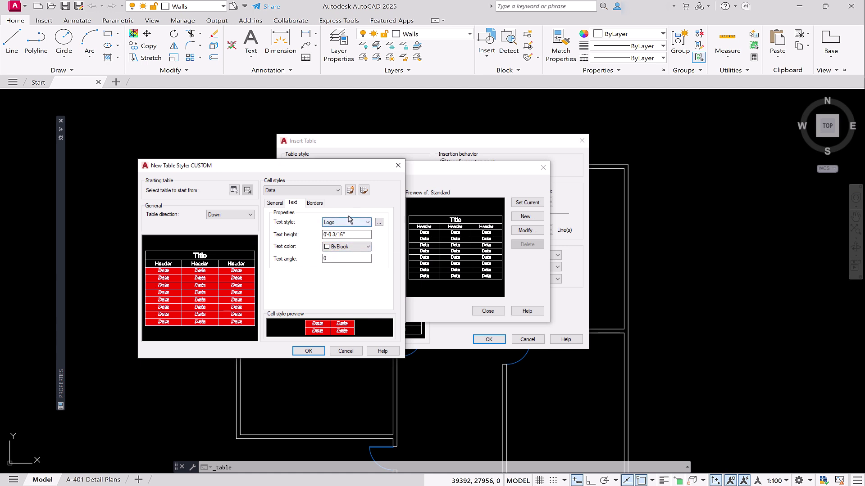
click(341, 249)
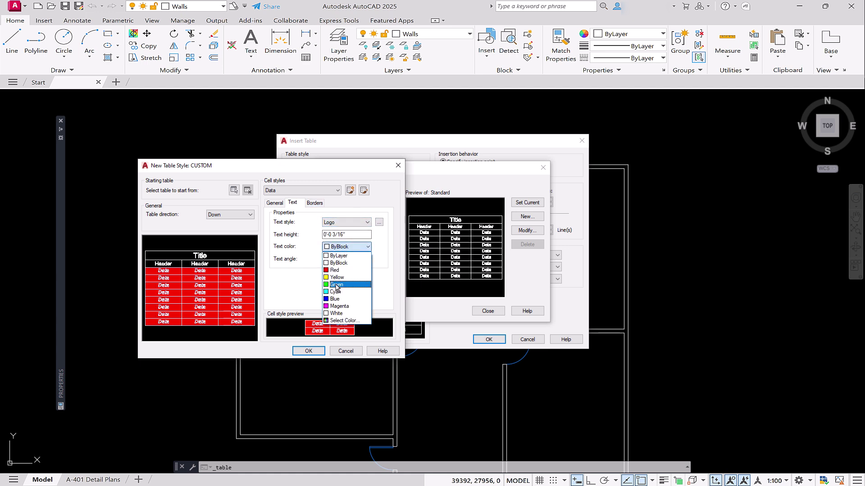
click(341, 288)
- Link the table to an Excel file through a new data link and accept it
click(313, 192)
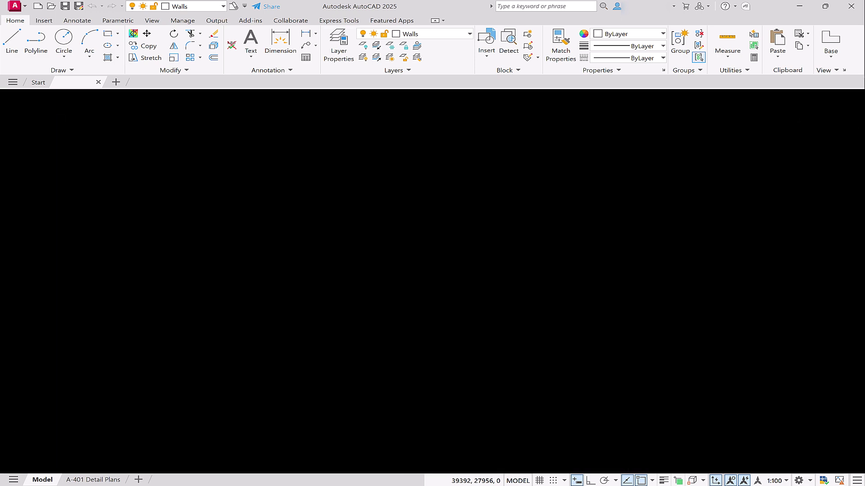
click(494, 201)
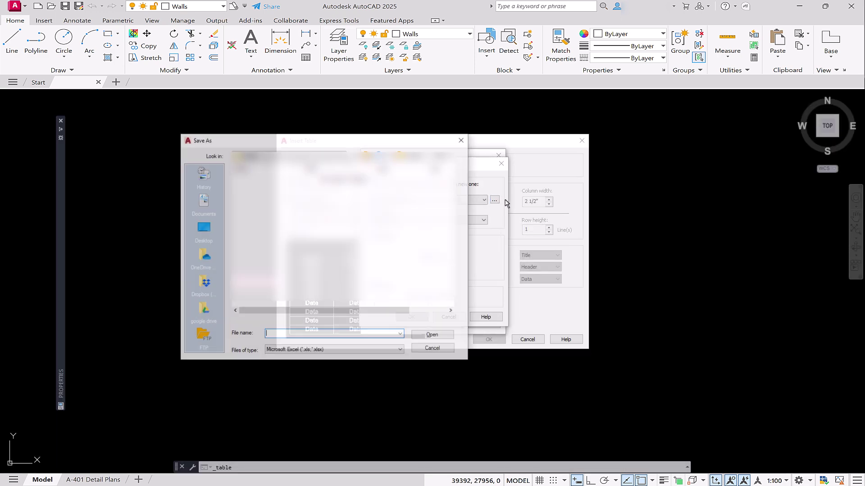
click(432, 335)
click(400, 439)
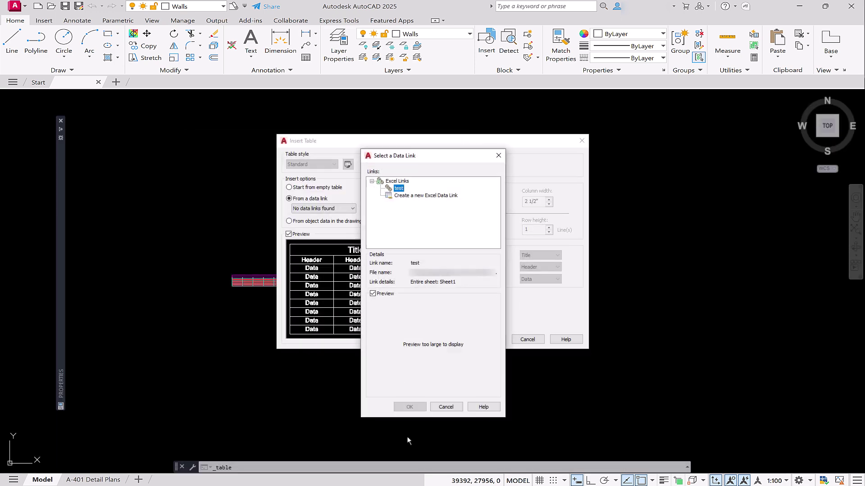
click(412, 406)
- Finish the table, then define an attribute with tag Number, prompt Number?, default #
click(491, 339)
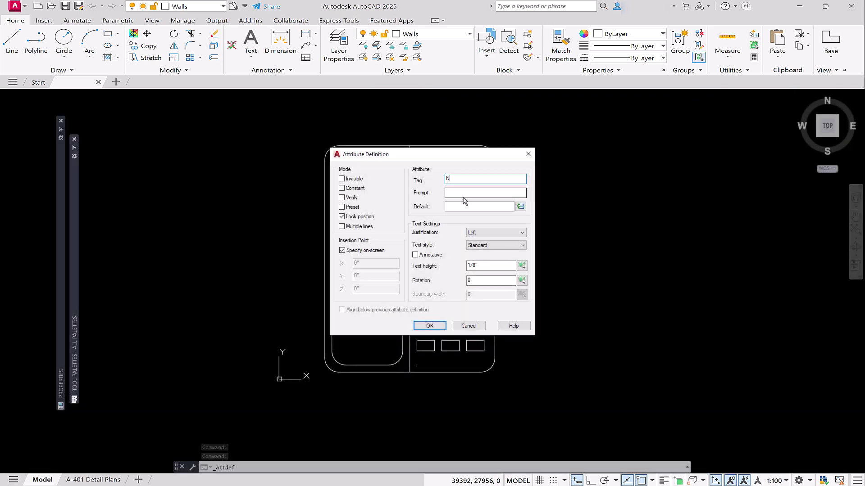
text(Number)
key(Tab)
text(?)
key(shift+Tab)
text(#)
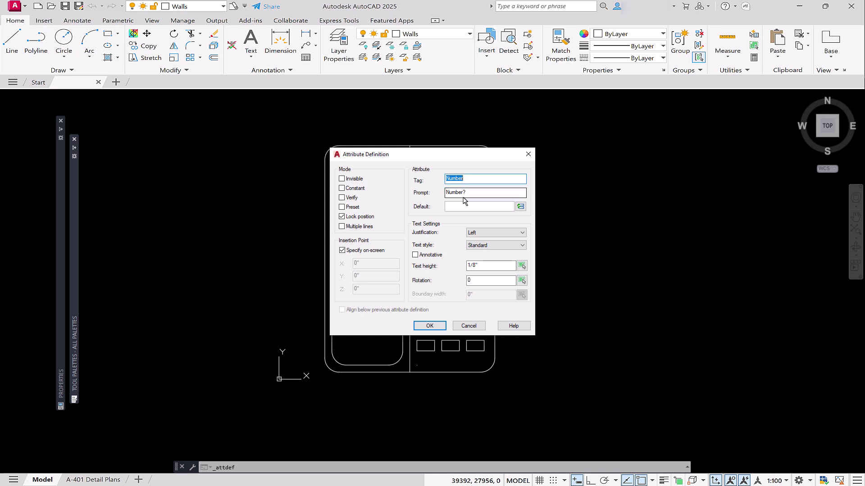
click(441, 327)
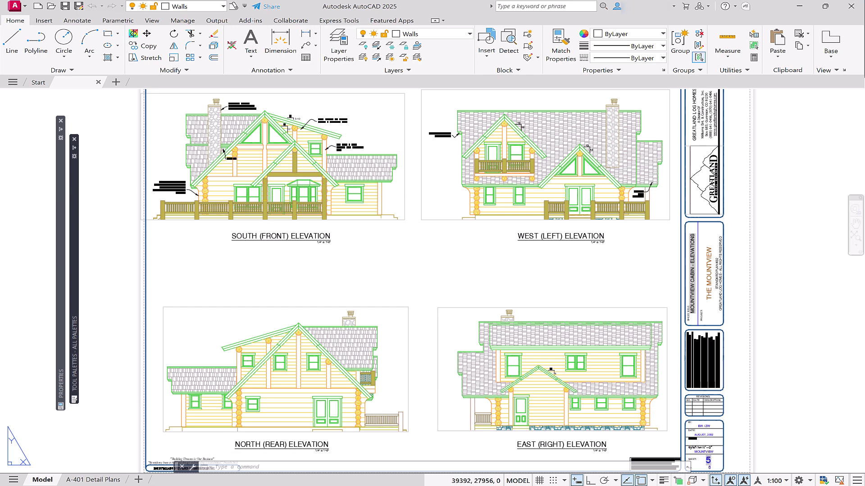
- Publish the selected Mountview Cabin layouts and check the first sheet's page setup
right_click(95, 480)
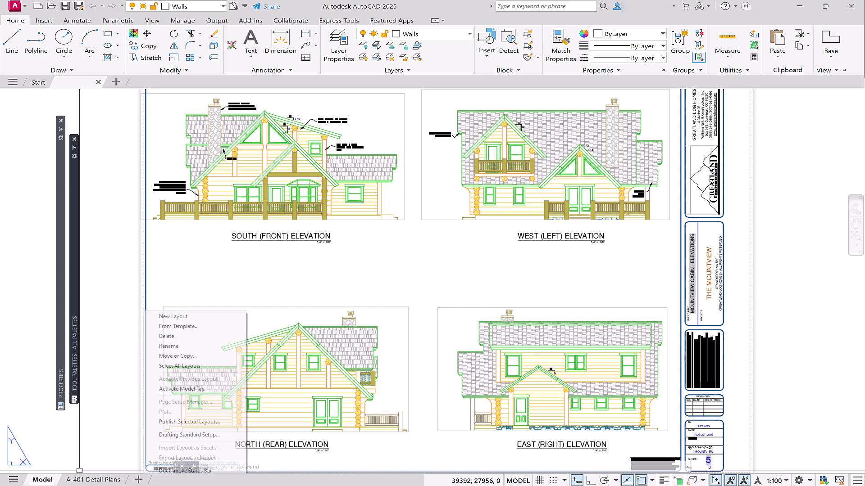
click(179, 422)
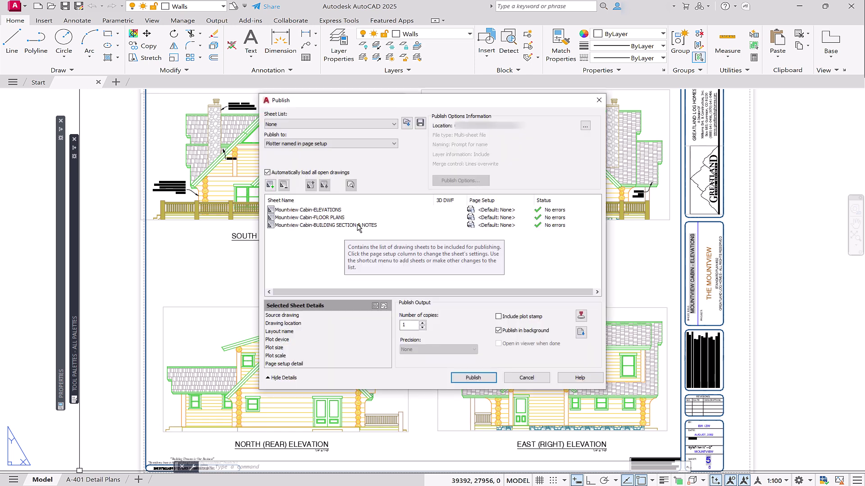
click(500, 210)
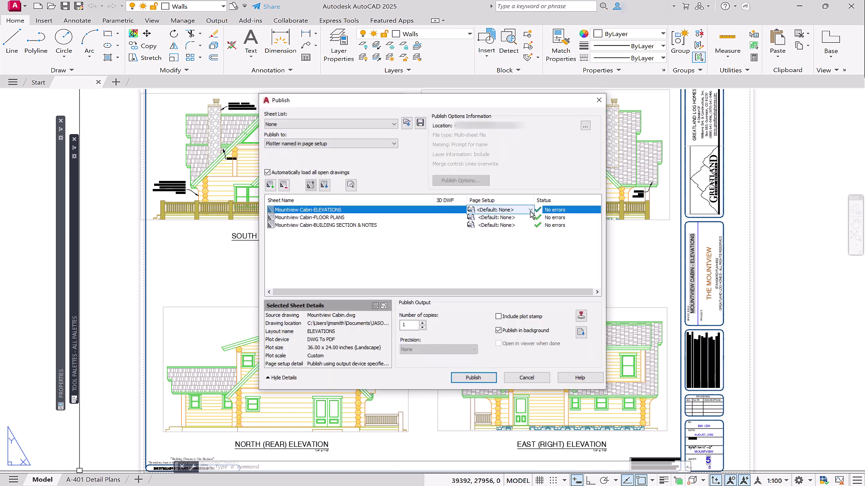
shift+click(341, 225)
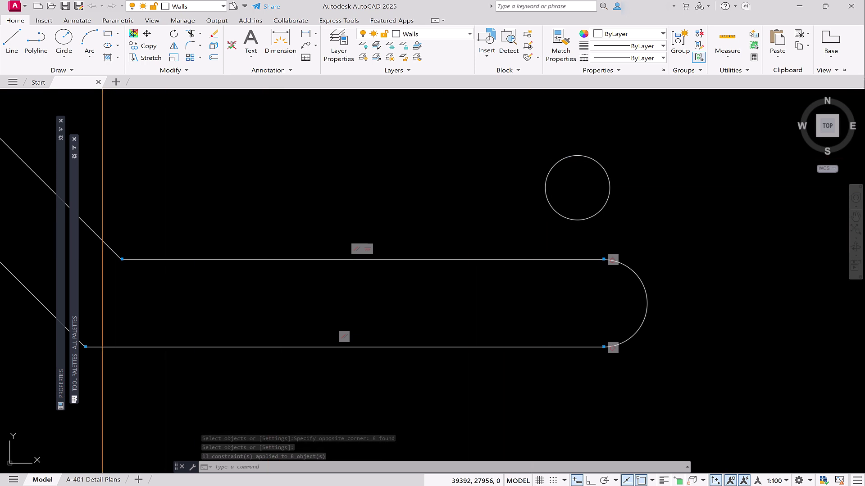
text(GCCONCENTRIC)
- Apply GCCONCENTRIC, picking the slot's end arc and then the circle
key(Return)
click(643, 312)
click(612, 202)
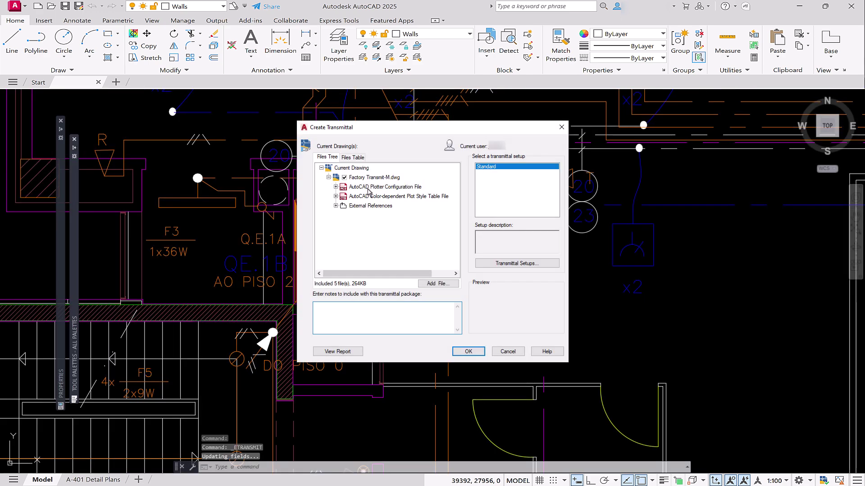
- Include the Factory Electric-M.dwg reference, review Transmittal Setups, and save the zip package
click(336, 206)
click(362, 216)
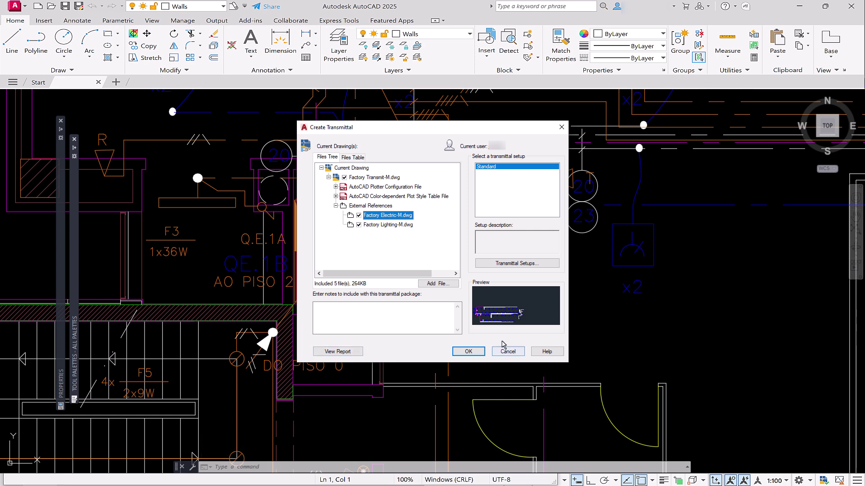
click(513, 264)
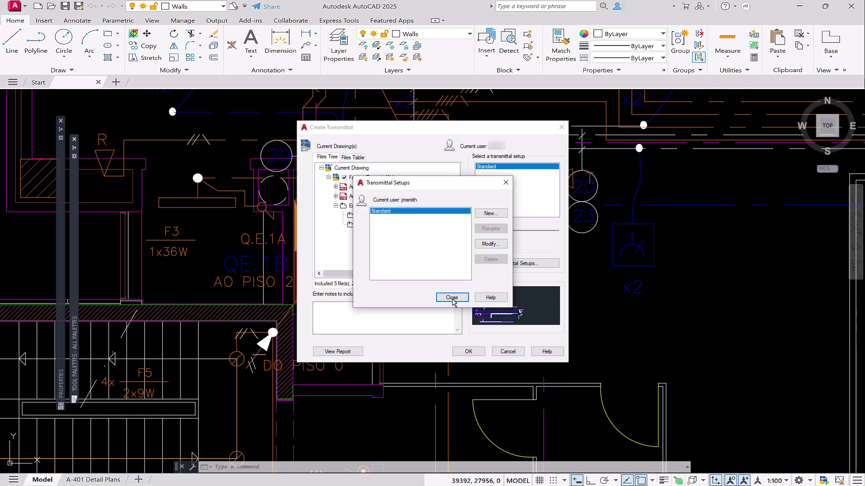
click(453, 302)
click(468, 352)
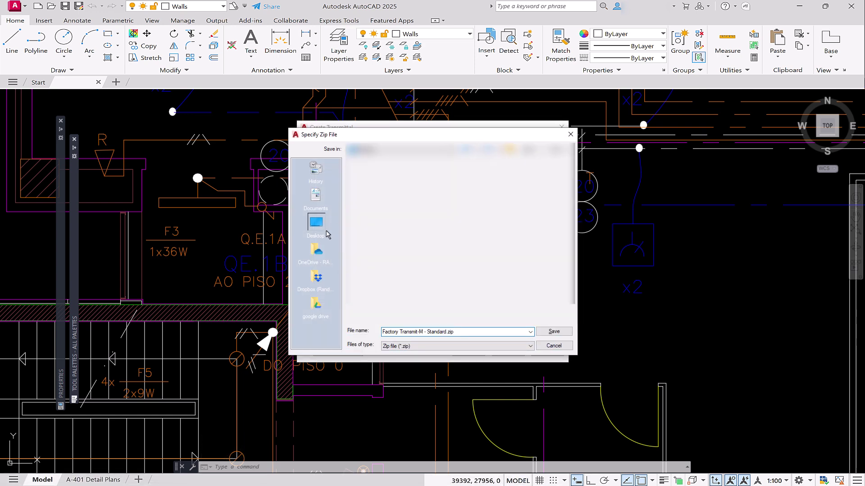
click(554, 332)
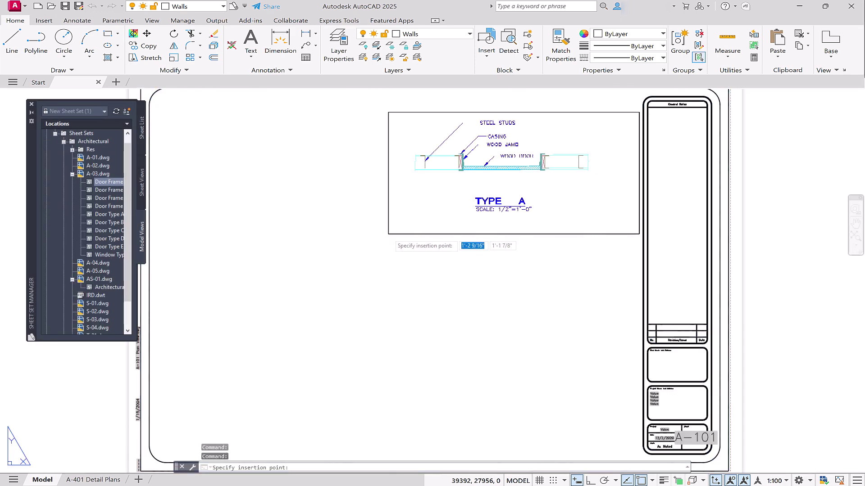
- Place Door Frame Type A, Door Frame Type B below it, and Door Type A at the left
click(388, 225)
drag(109, 190, 385, 381)
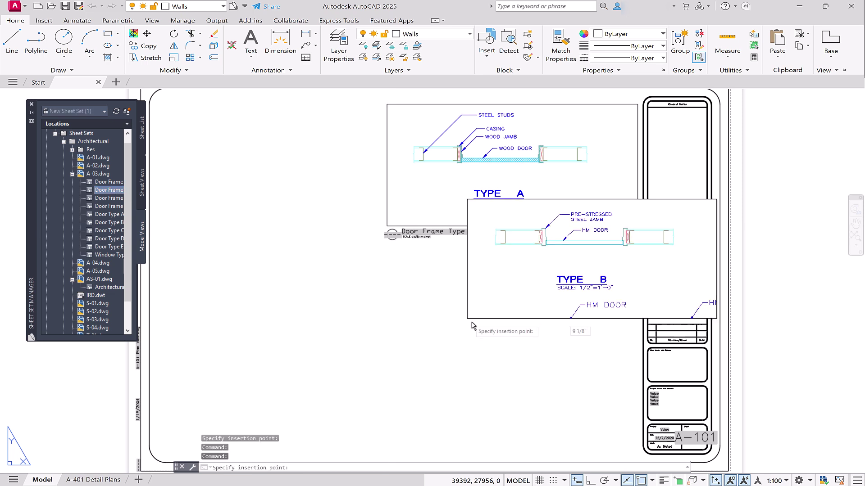
click(385, 381)
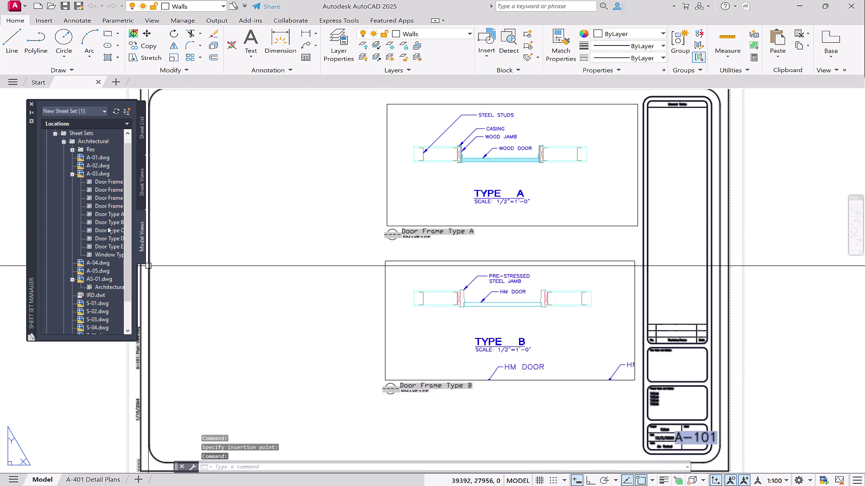
drag(114, 218, 271, 203)
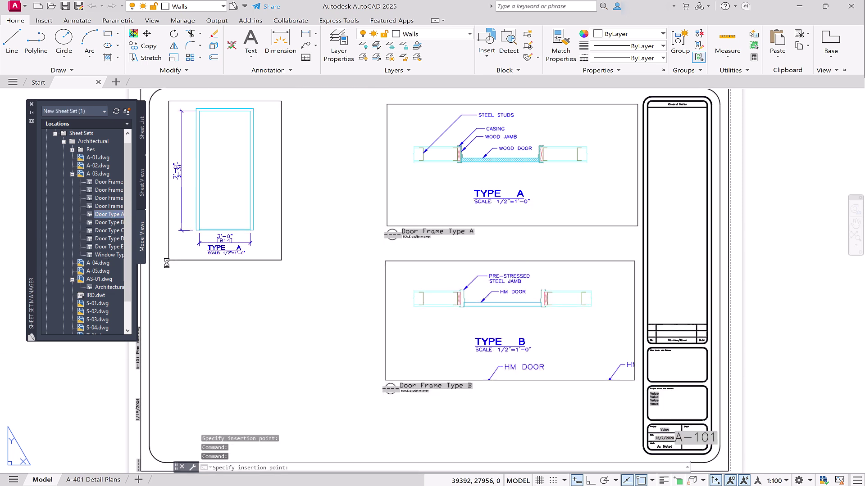
click(169, 260)
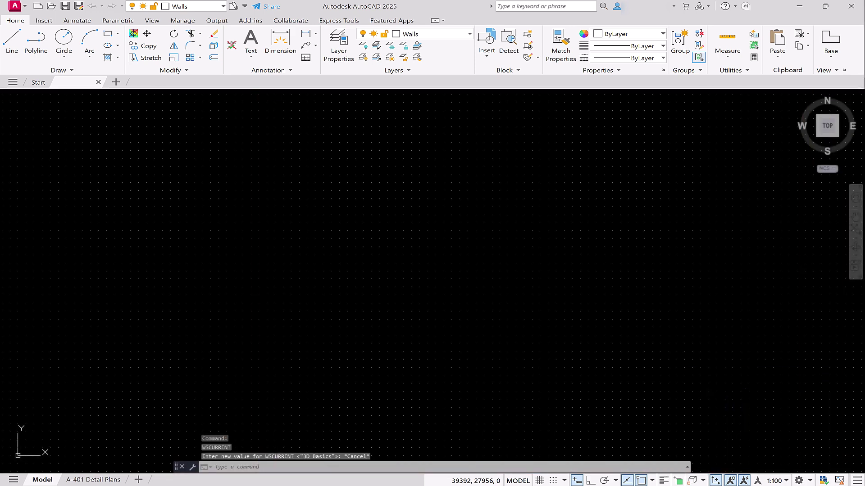
- Switch the workspace to 3D Modeling, back to Drafting & Annotation, then open APPLOAD
click(798, 481)
click(714, 398)
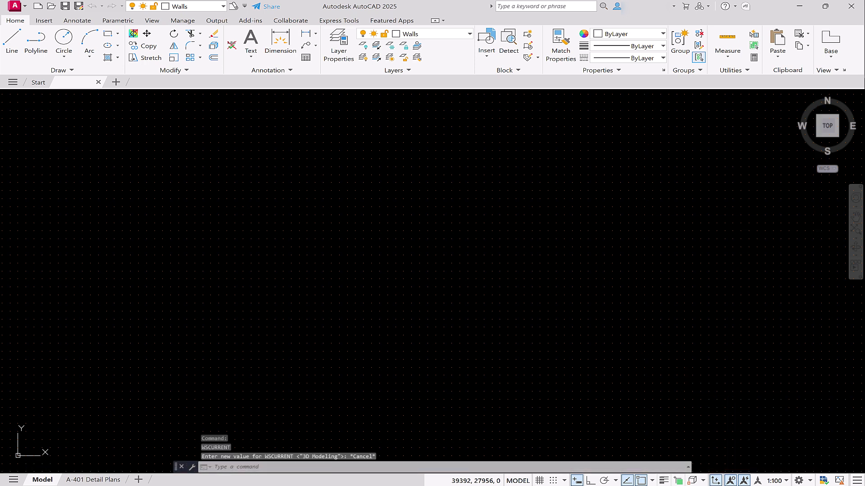
click(799, 480)
click(708, 378)
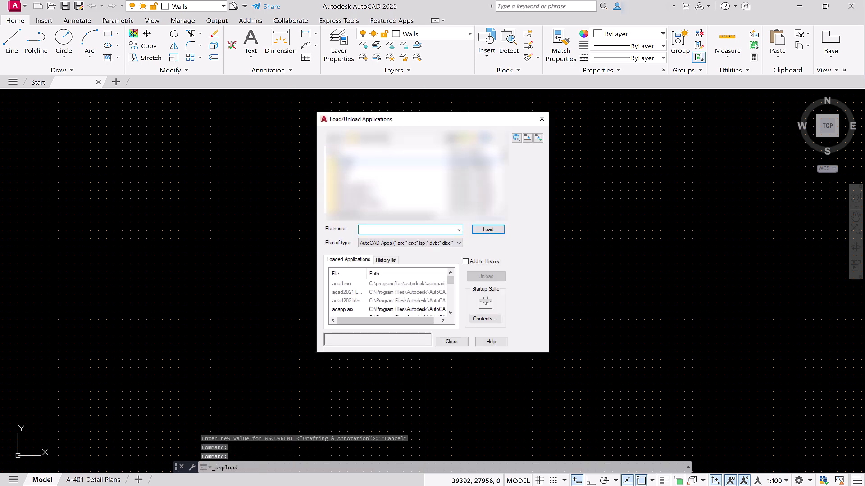
click(410, 242)
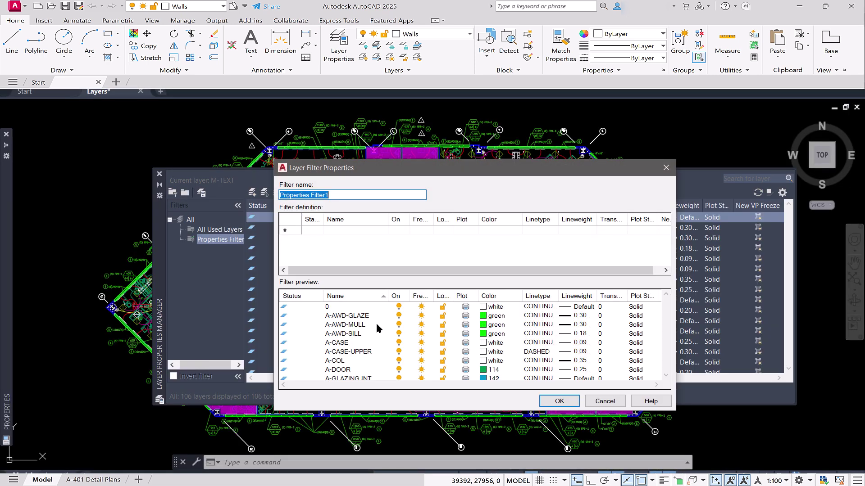
text(El)
text(ec)
- Create the Elec property filter matching layer names *e*
click(344, 229)
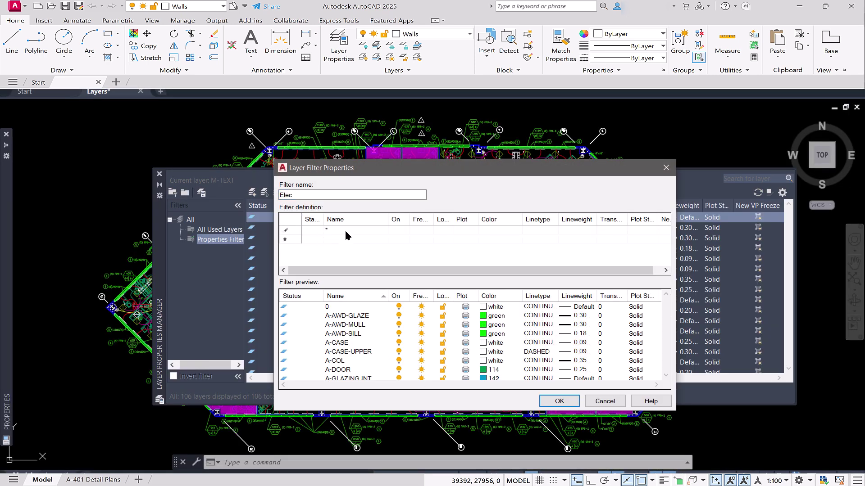
text(e*)
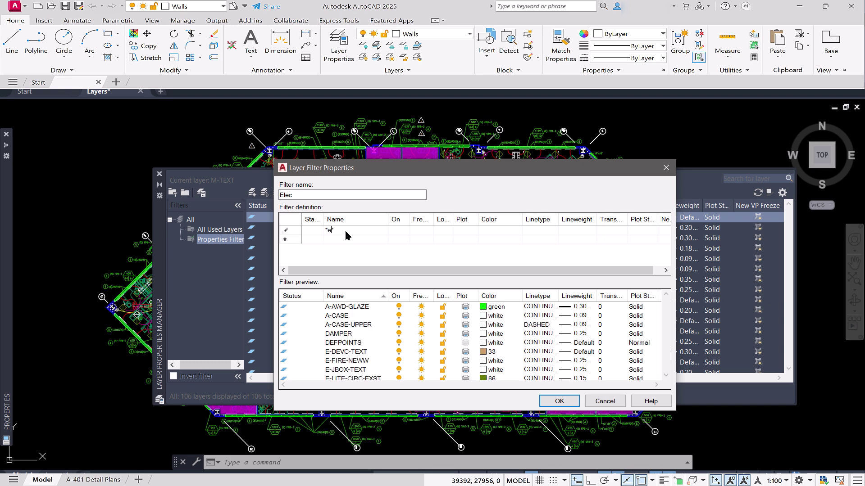
text(-*)
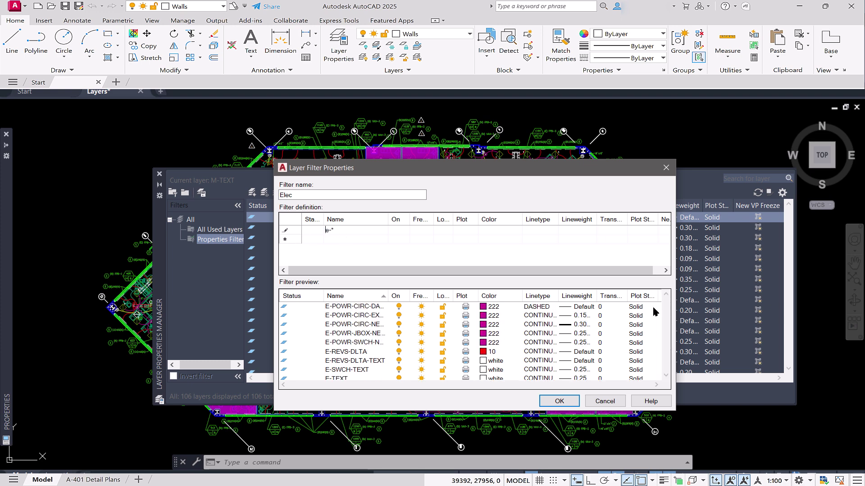
click(559, 401)
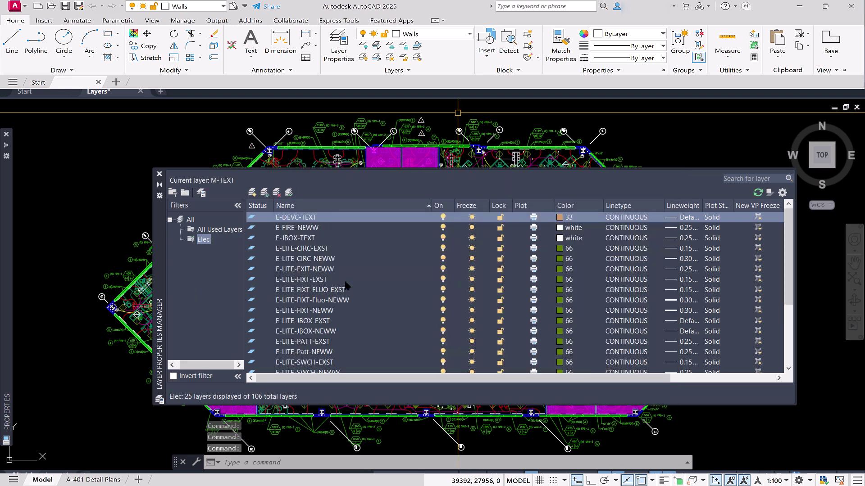
drag(784, 248, 786, 300)
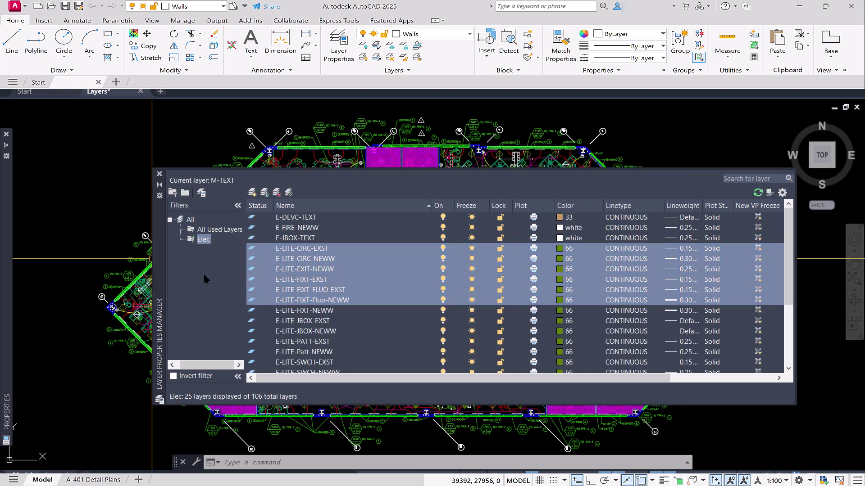
- Add an Arch Group filter and drag the A-CASE through A-STAIR-T layers into it
right_click(204, 275)
key(Escape)
click(184, 192)
text(Arch)
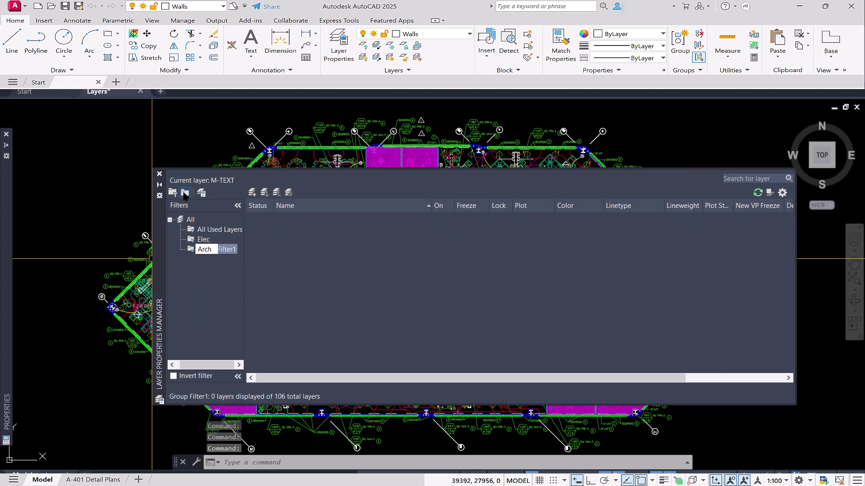
text( Group)
key(Return)
click(219, 229)
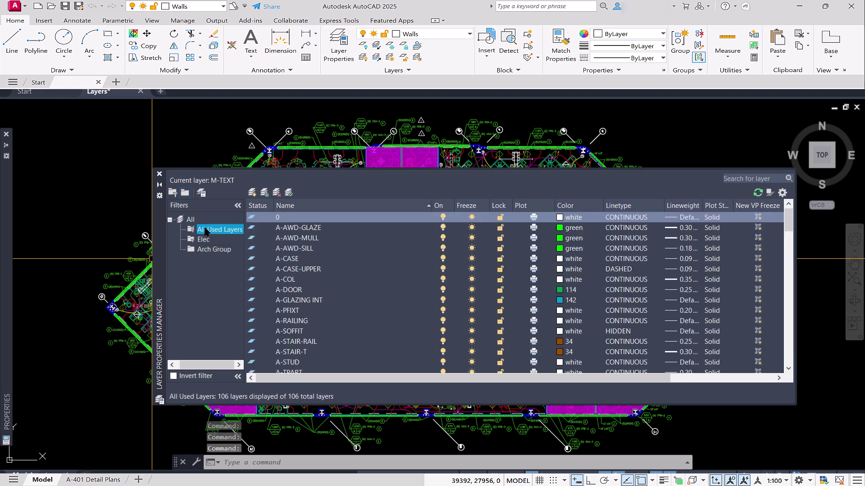
click(284, 260)
shift+click(304, 351)
drag(304, 351, 215, 249)
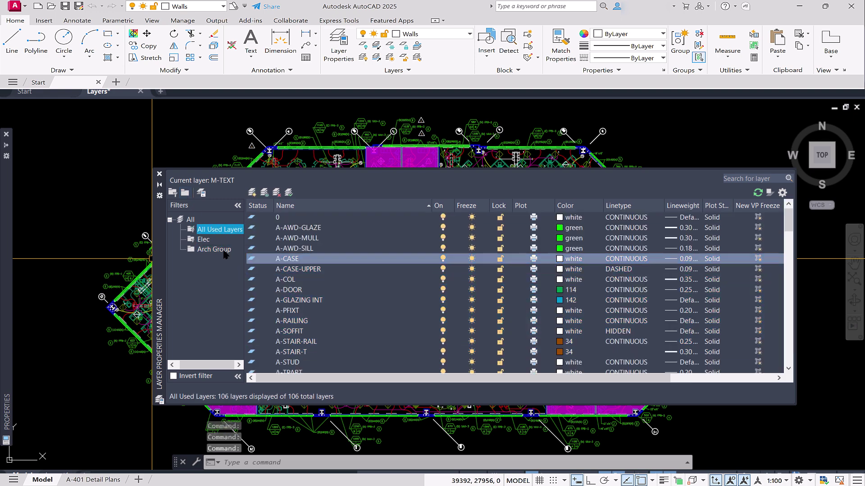
- Create a new command and rename it Custom Command
click(215, 249)
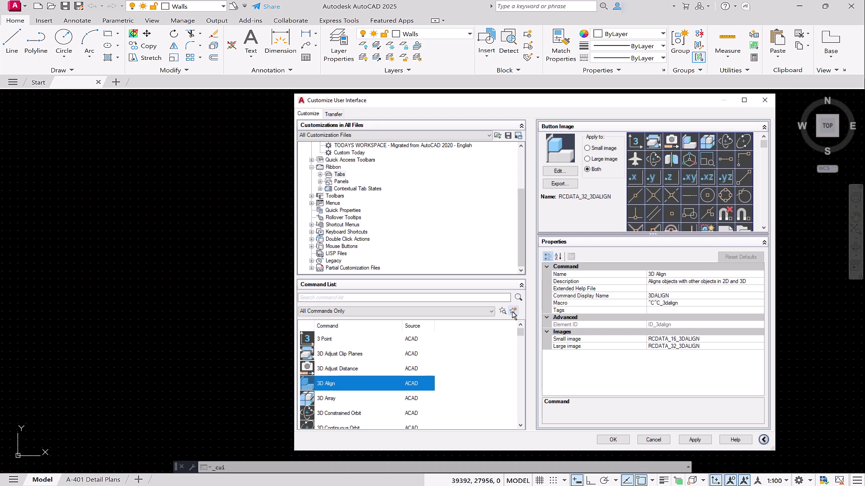
click(514, 315)
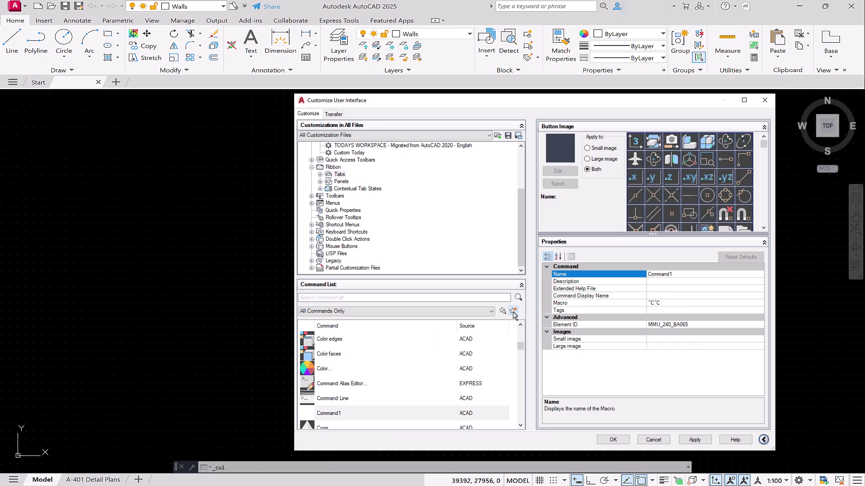
right_click(330, 420)
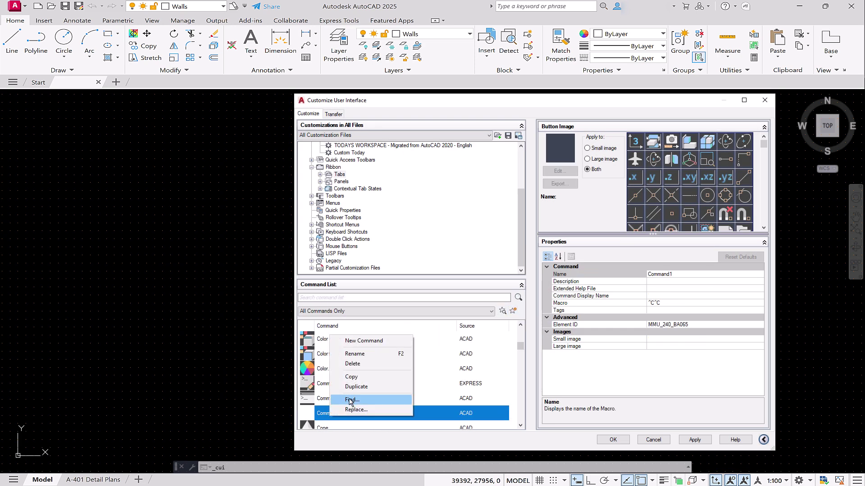
click(354, 356)
key(End)
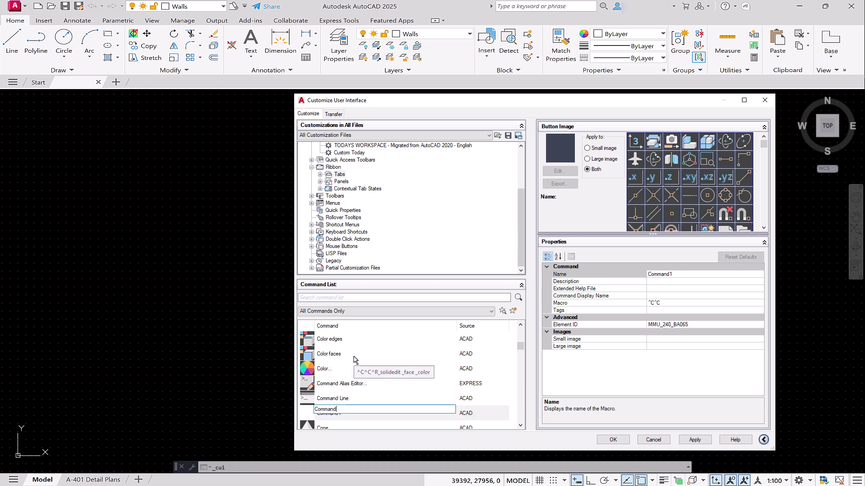
text(Custom)
key(Return)
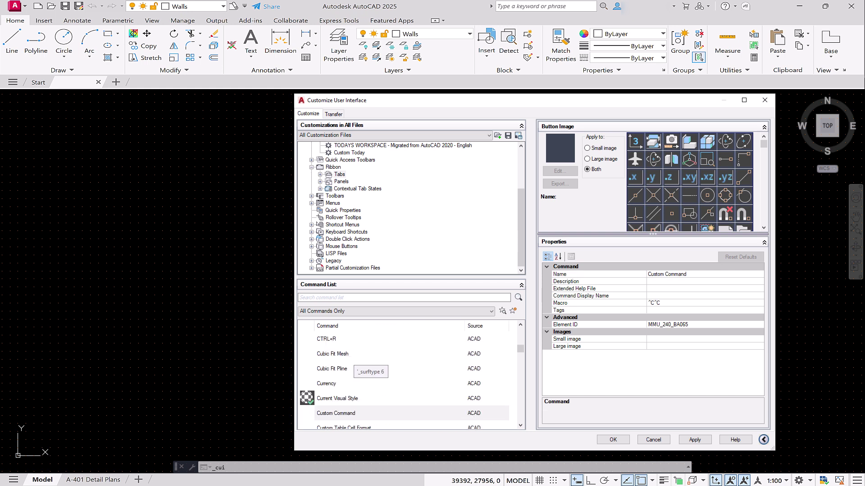
- Give it the OSNAPP icon, draw a red circle around its centre, and save as Circle
click(671, 197)
click(558, 172)
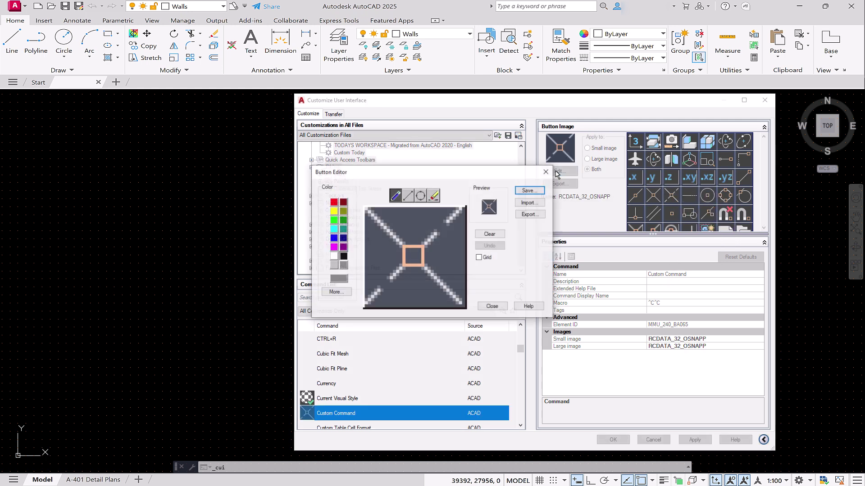
click(420, 198)
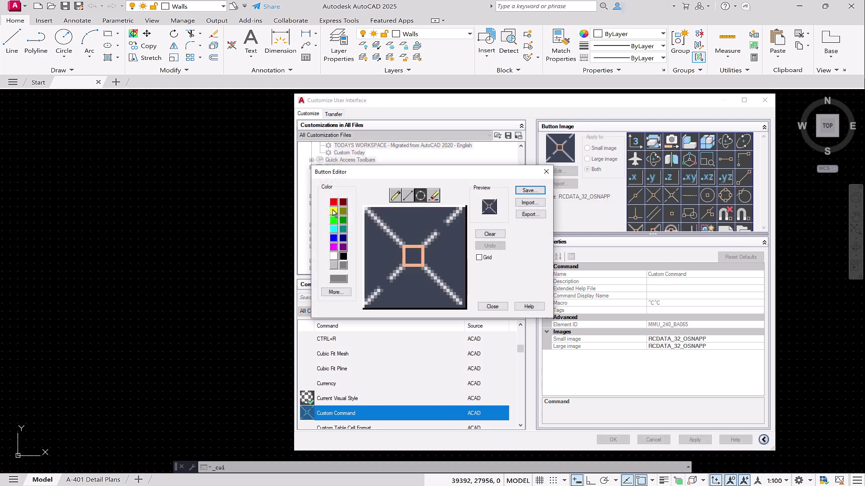
drag(414, 255, 446, 281)
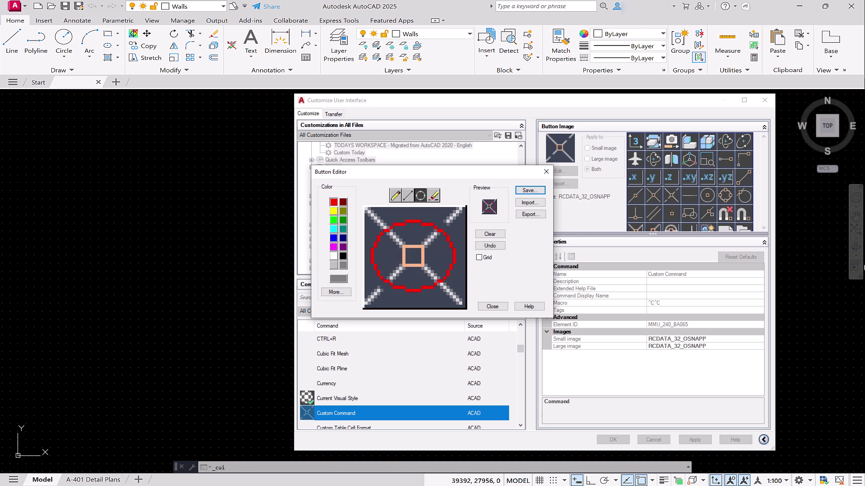
click(408, 144)
click(525, 192)
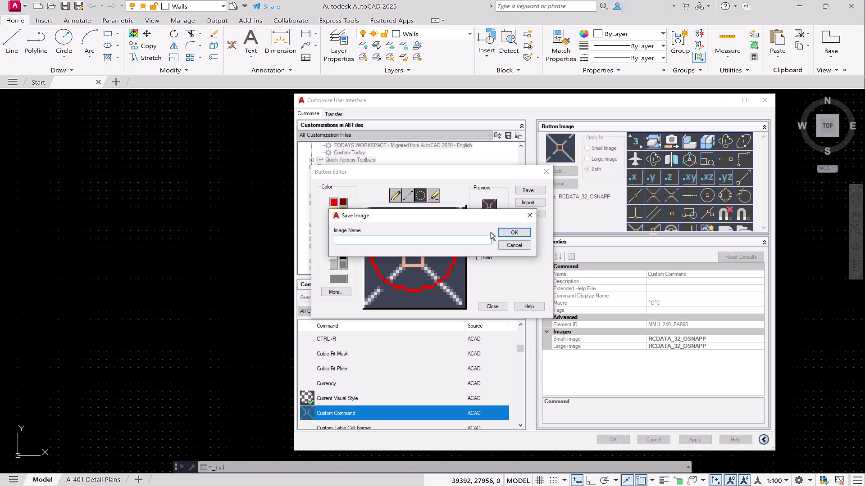
text(Circle)
key(Return)
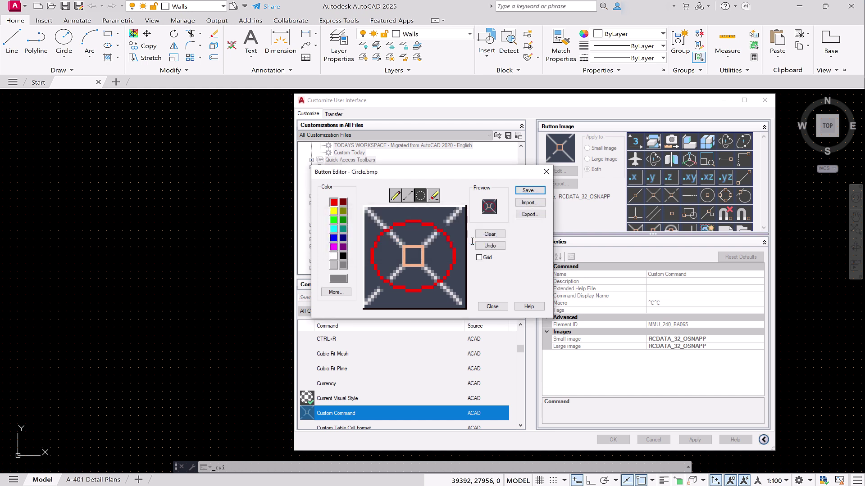
click(492, 308)
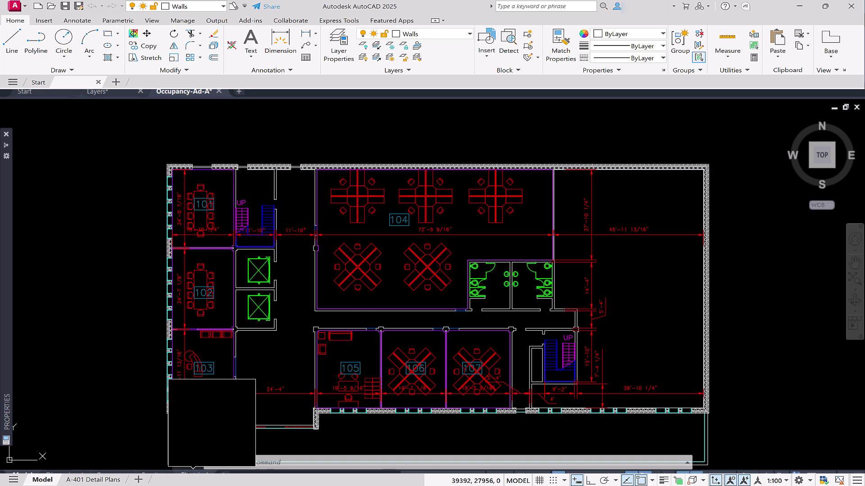
- Move the layout to the end of the layout order
right_click(203, 473)
click(223, 365)
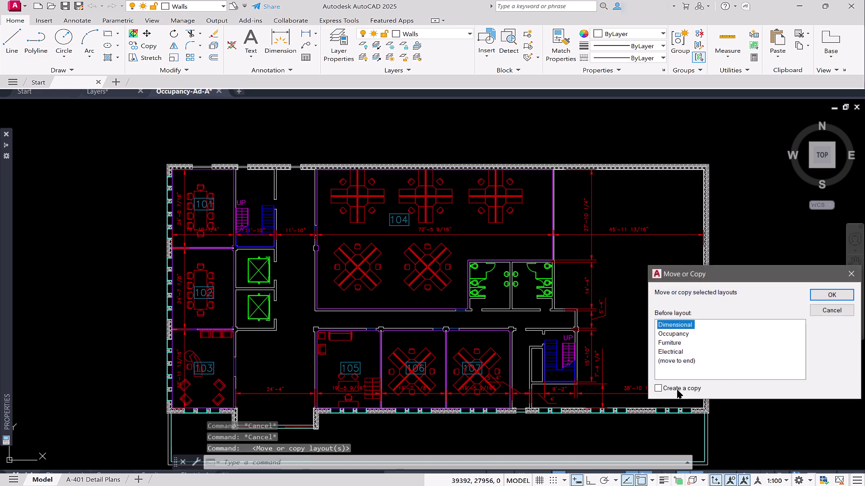
click(677, 362)
click(831, 295)
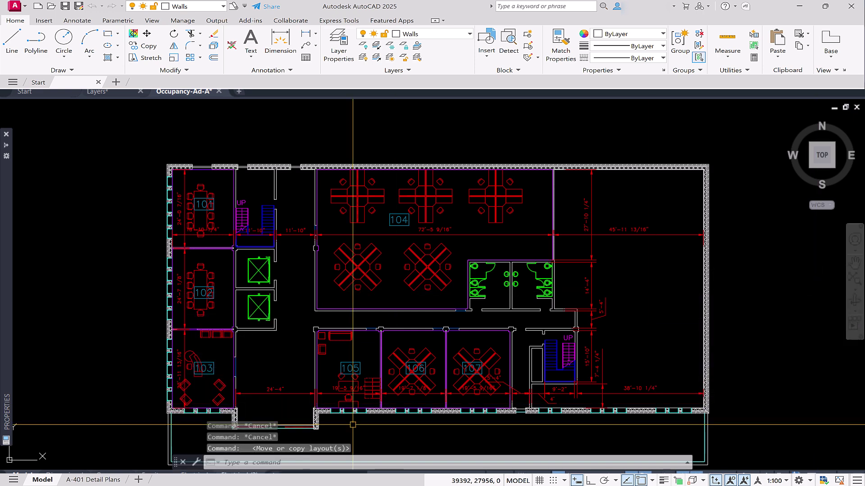
- Switch to the Electrical Plan layout and begin renaming it
click(240, 473)
right_click(233, 473)
click(263, 342)
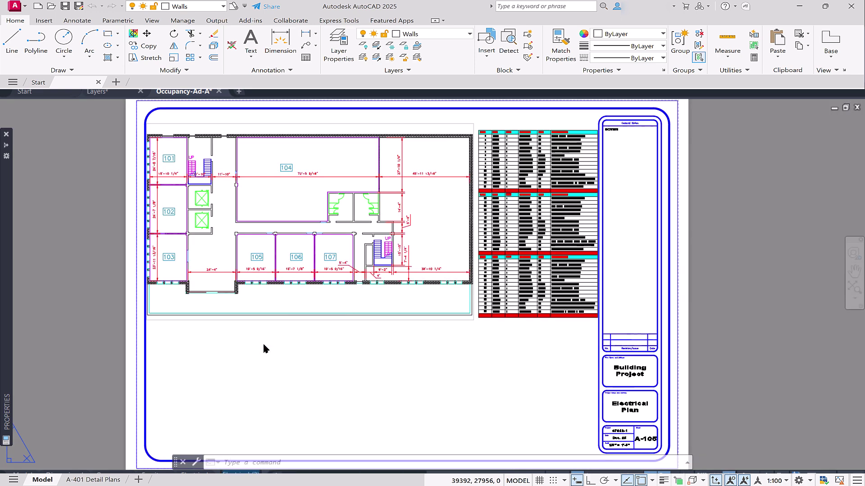
text(A-105)
- Edit the Plan View title, erase the schedule table, and recentre the floor plan
double_click(628, 405)
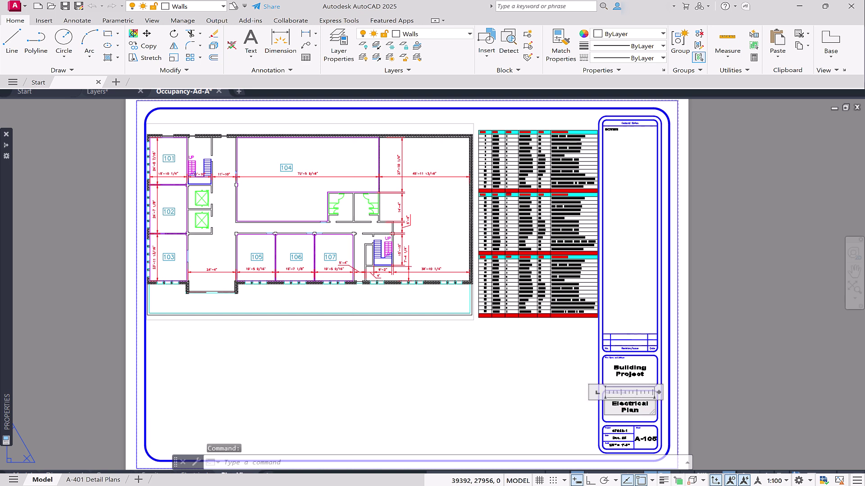
text(Plan View)
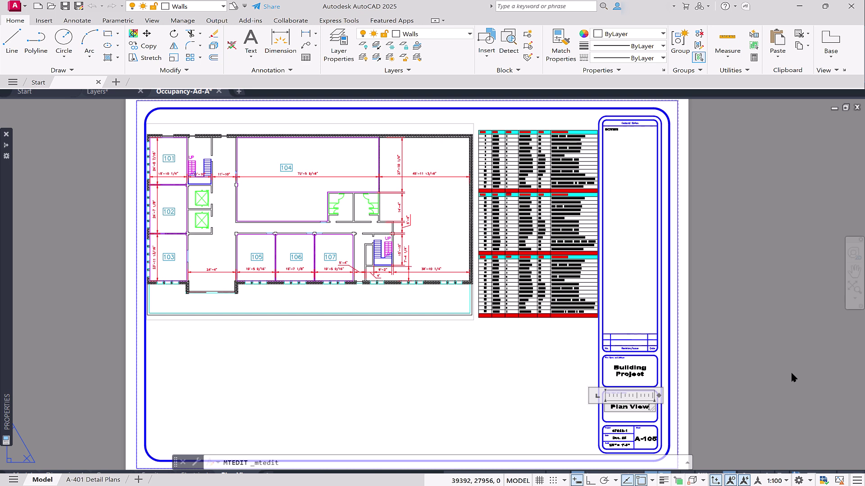
click(794, 378)
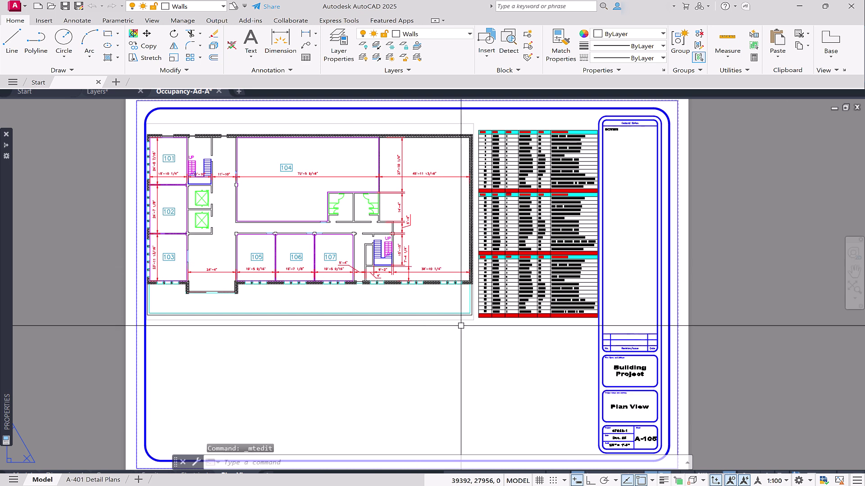
click(598, 321)
click(488, 263)
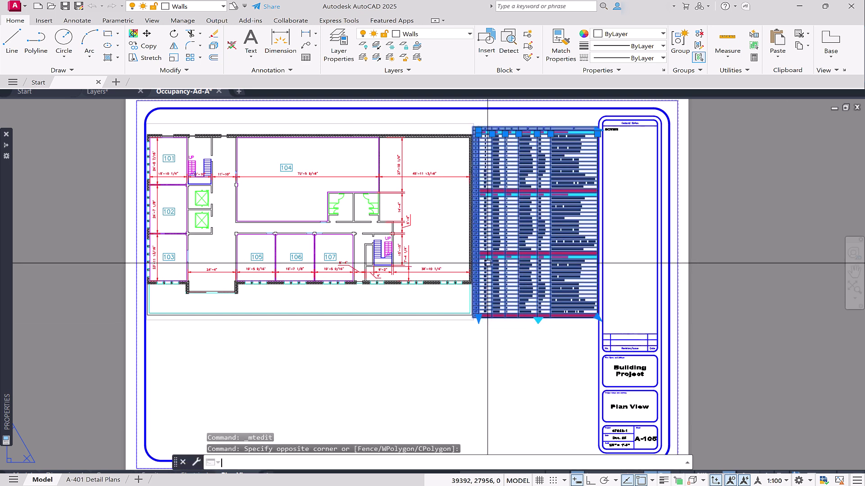
right_click(577, 294)
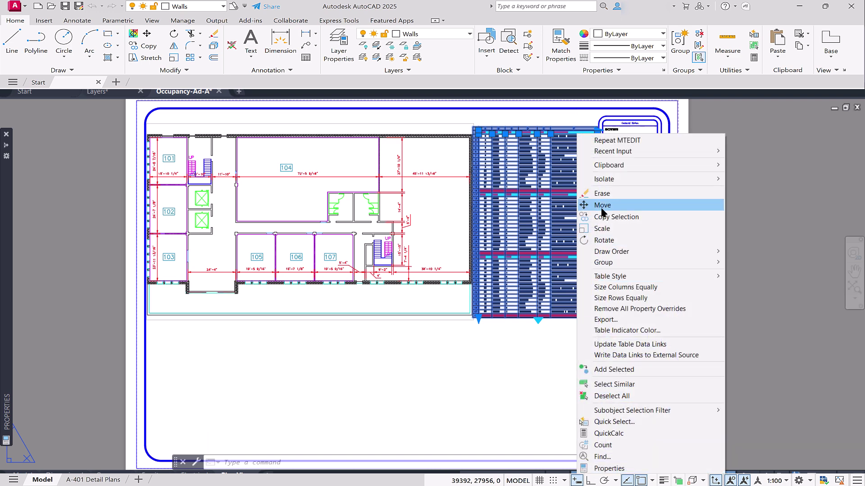
click(602, 193)
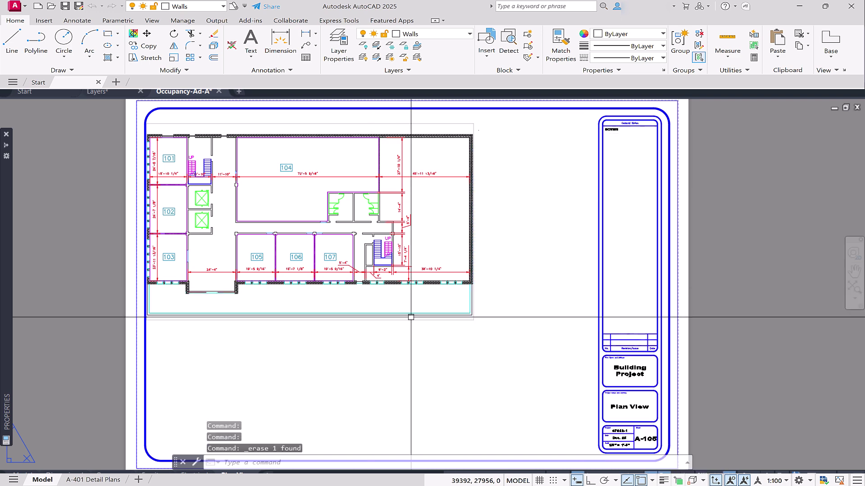
drag(388, 321, 469, 379)
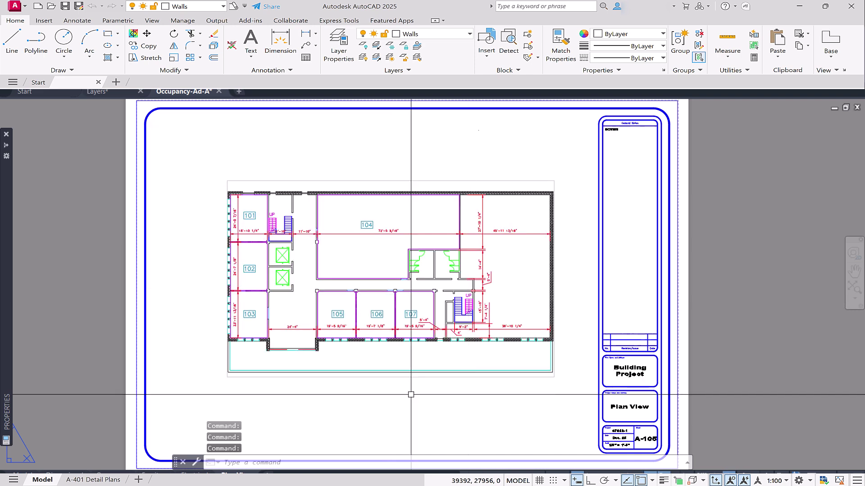
key(Escape)
- From model space, run CUI and inspect RIGHT NOW's 3D Continuous Orbit and 3D Mirror commands
click(42, 480)
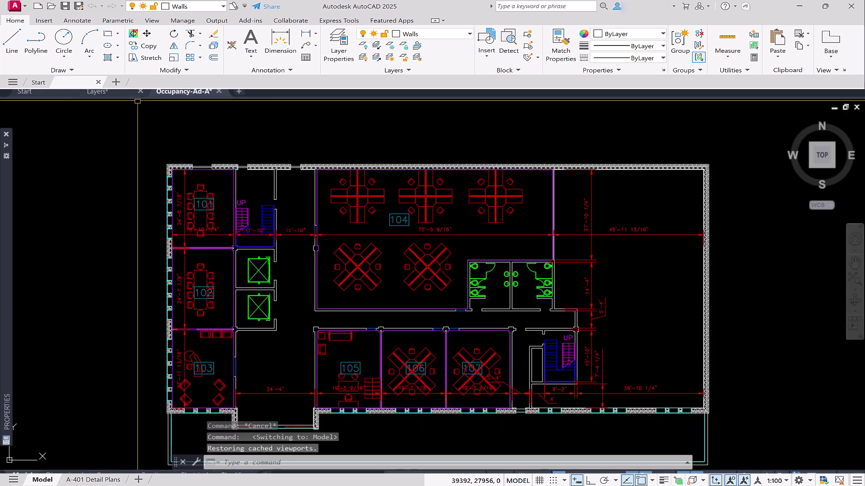
text(cui)
key(Return)
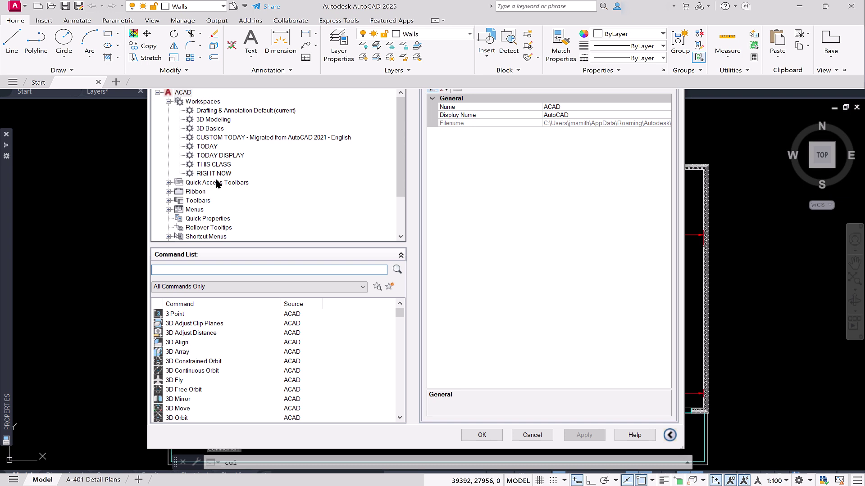
click(214, 174)
click(190, 370)
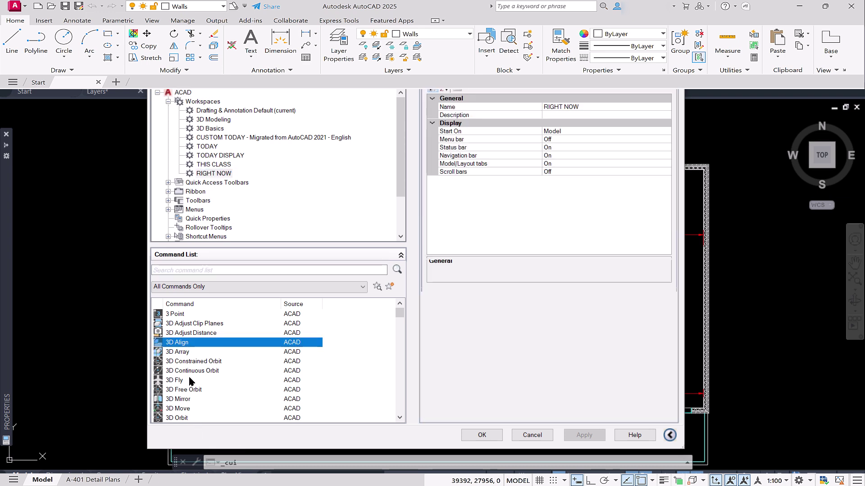
click(191, 399)
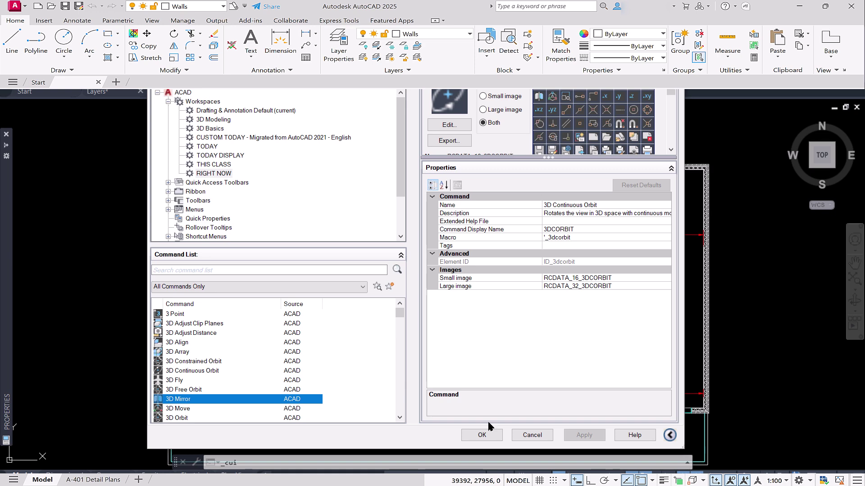
click(481, 435)
scroll(427, 233, up, 5)
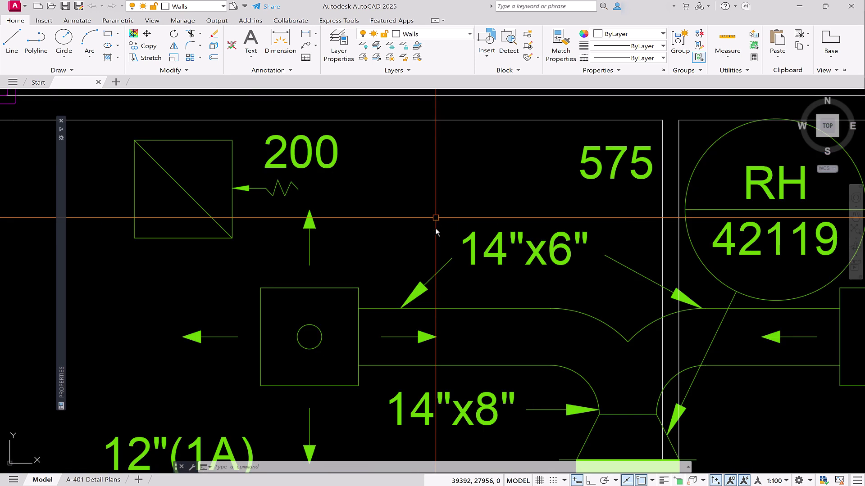
- Change the duct label 14"x6" to 16"x6"
double_click(501, 256)
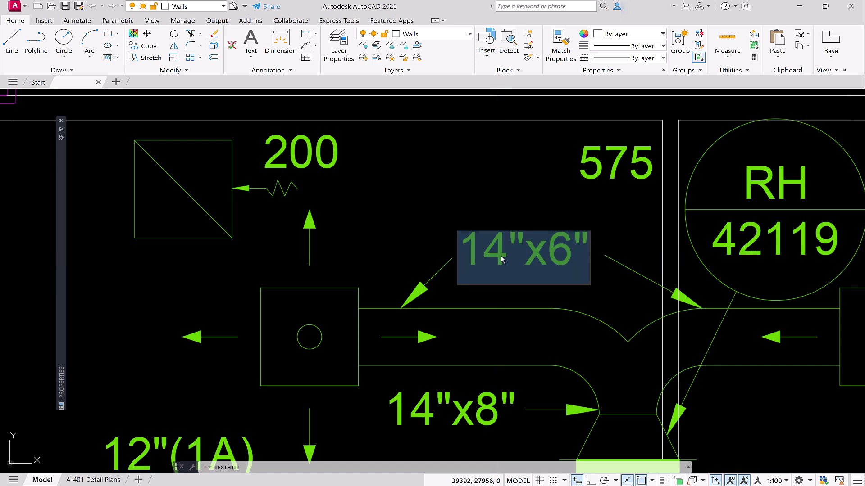
click(509, 257)
key(BackSpace)
text(6)
click(492, 194)
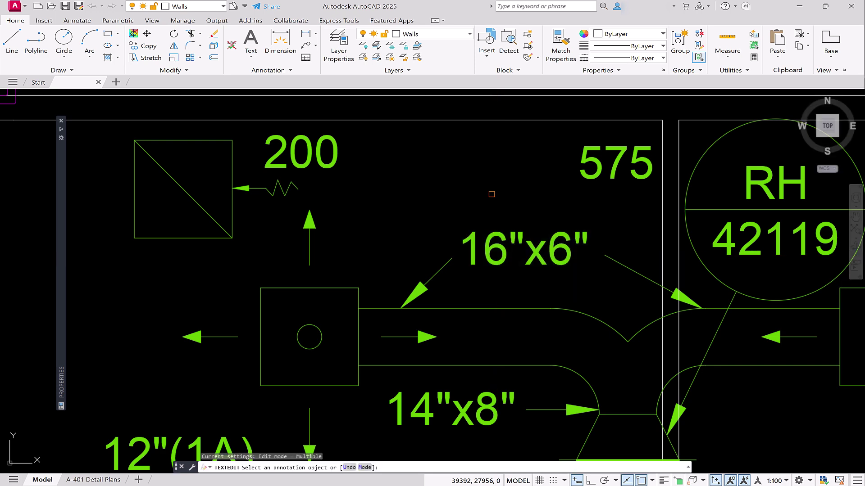
scroll(498, 265, down, 5)
scroll(499, 265, up, 5)
key(Escape)
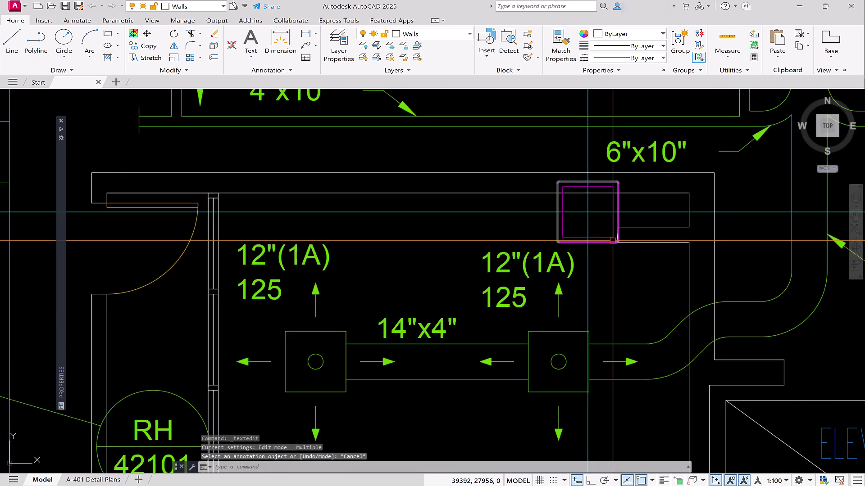
- Select the small square column and assign it another layer from the Layer dropdown
click(535, 154)
click(619, 228)
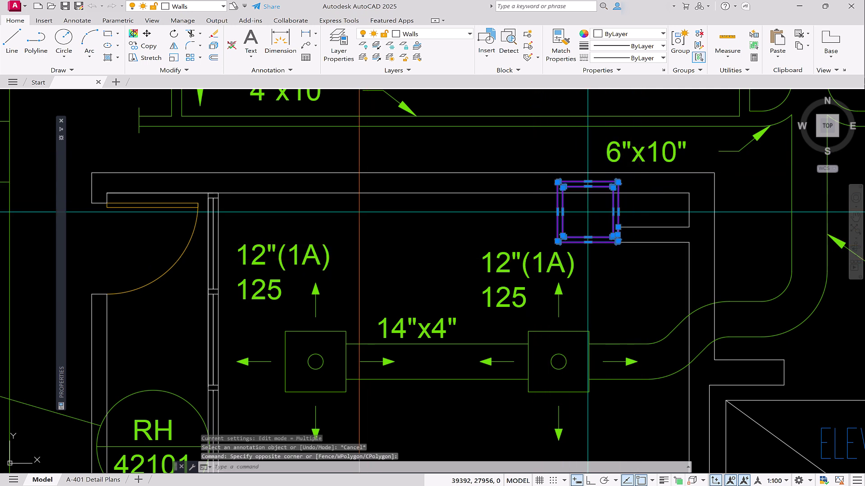
click(433, 34)
click(380, 298)
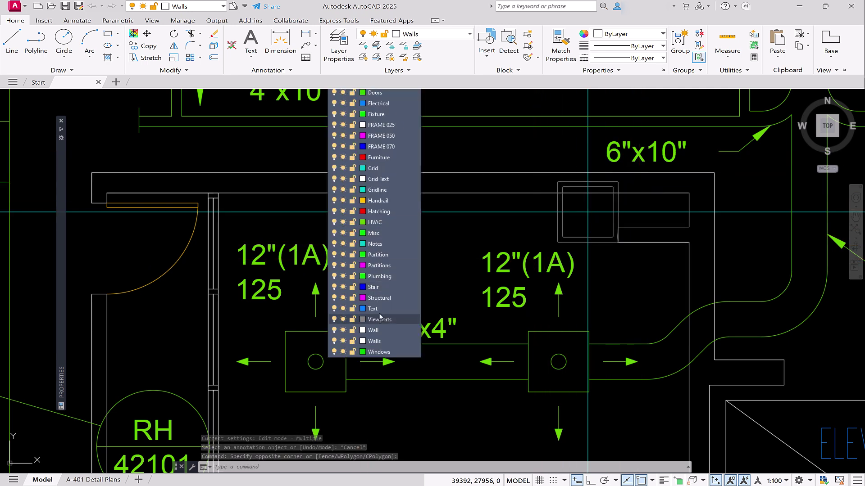
click(613, 204)
key(Escape)
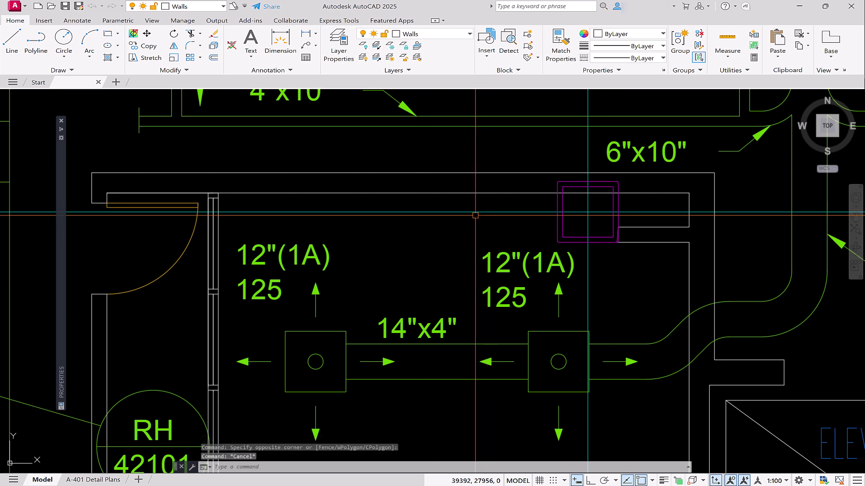
scroll(551, 284, down, 3)
scroll(479, 254, down, 3)
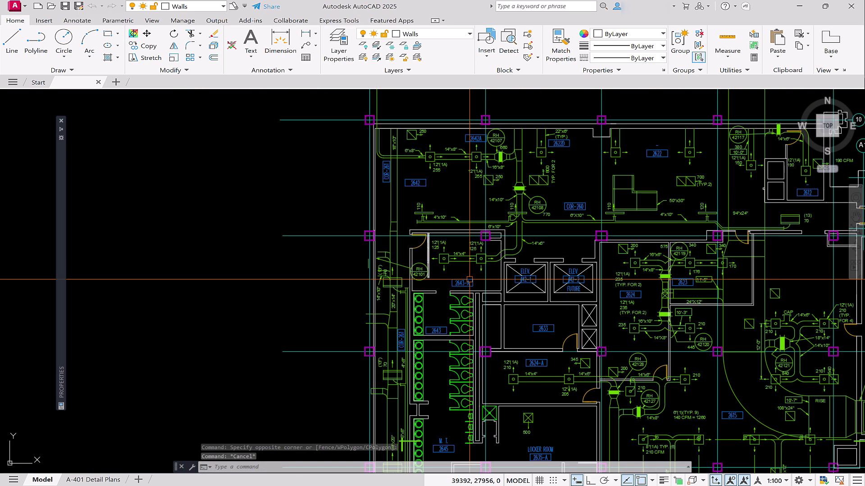
scroll(563, 445, up, 3)
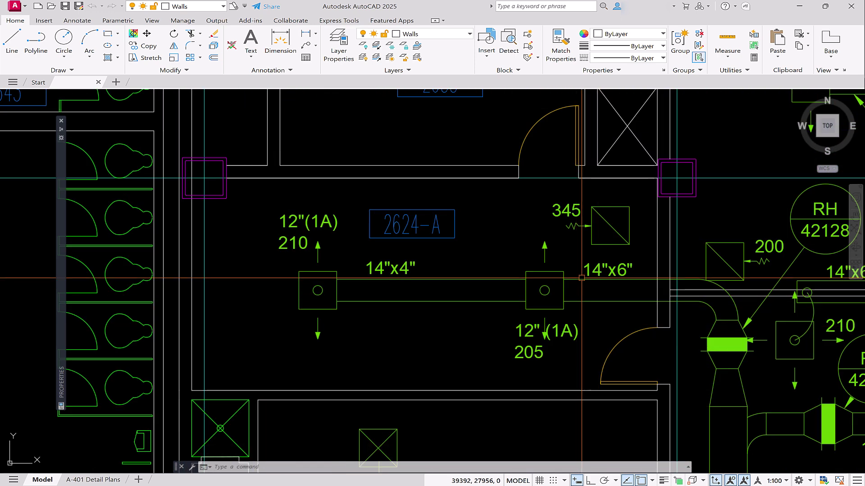
text(s)
- Stretch the right diffuser and 12"(1A) 205 label leftward along the 14"x4" duct, Ortho on
key(Return)
click(599, 242)
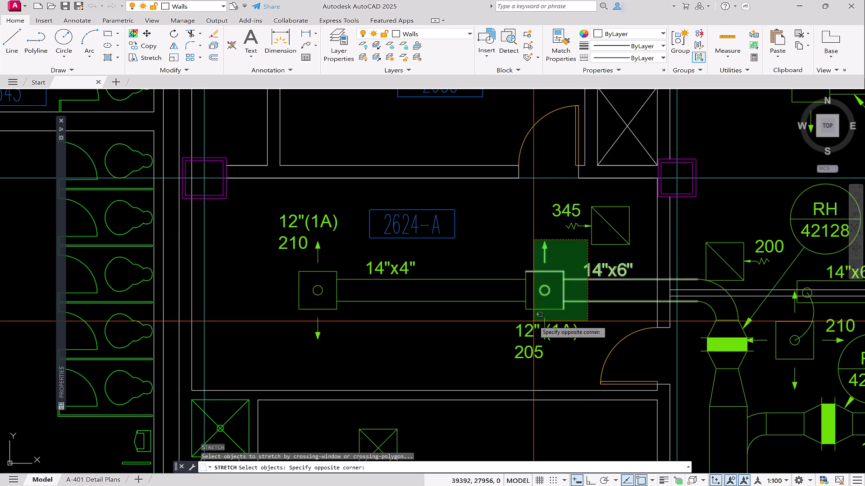
click(495, 372)
key(Return)
click(474, 351)
key(F8)
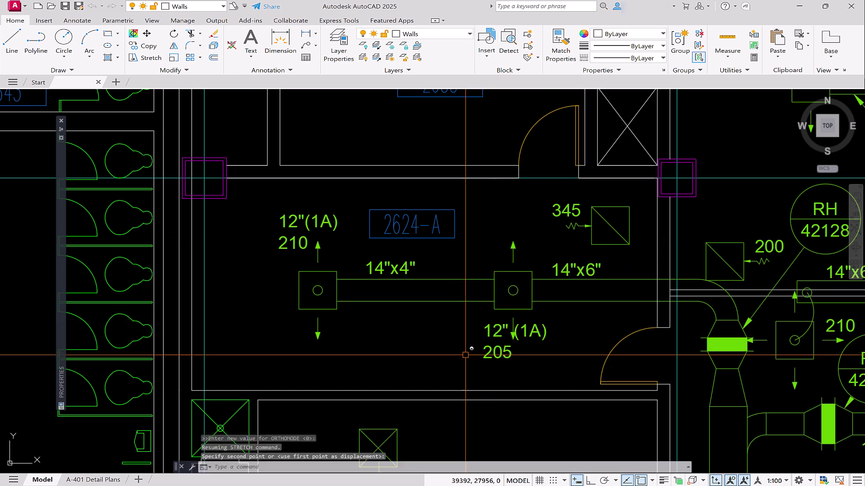
scroll(443, 307, down, 3)
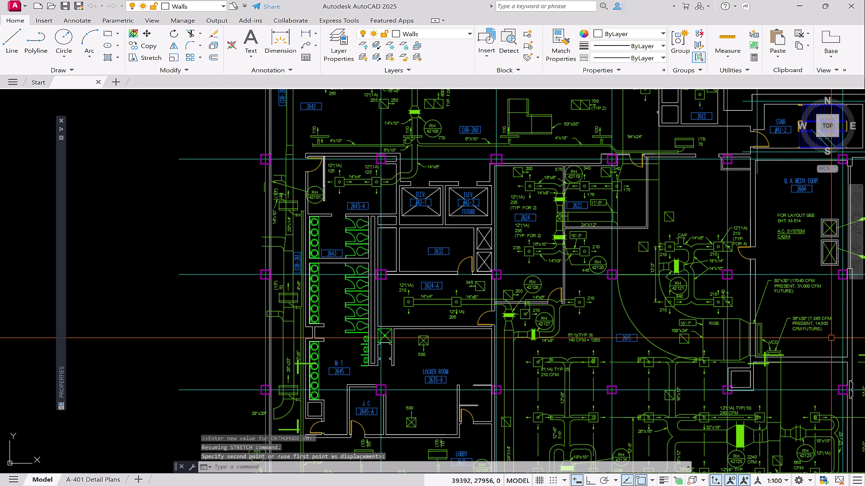
scroll(733, 250, up, 4)
scroll(724, 250, up, 3)
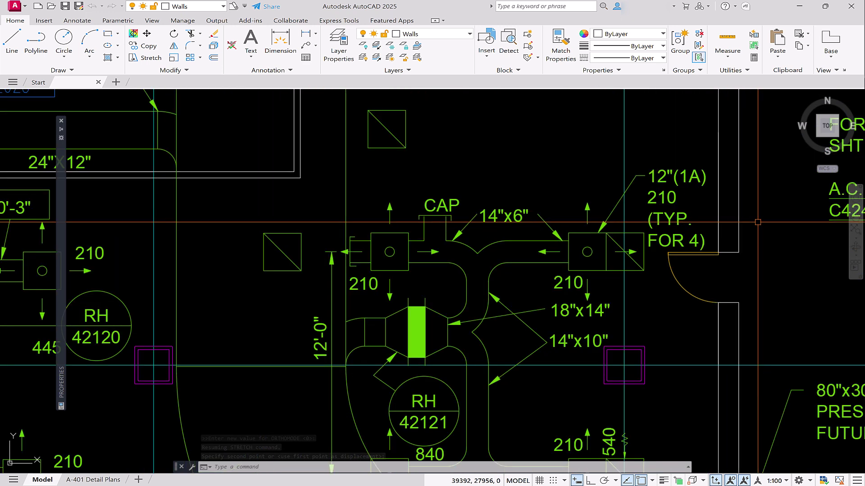
click(724, 249)
text(mirror)
key(Return)
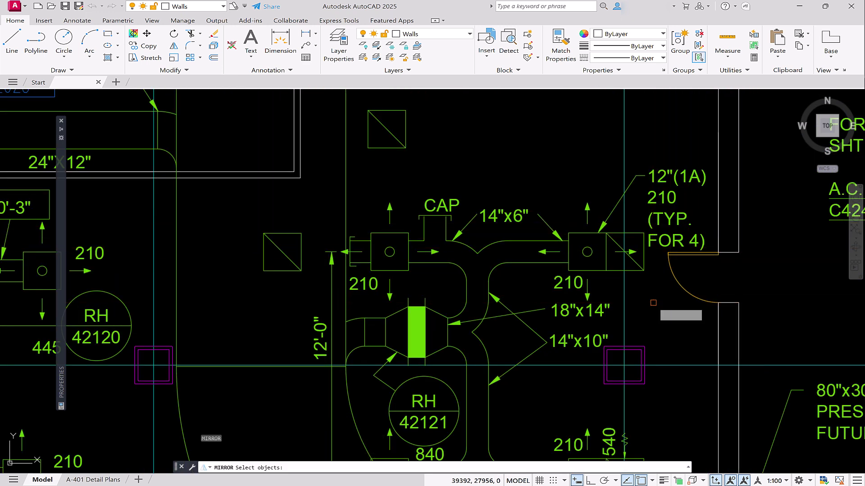
click(653, 303)
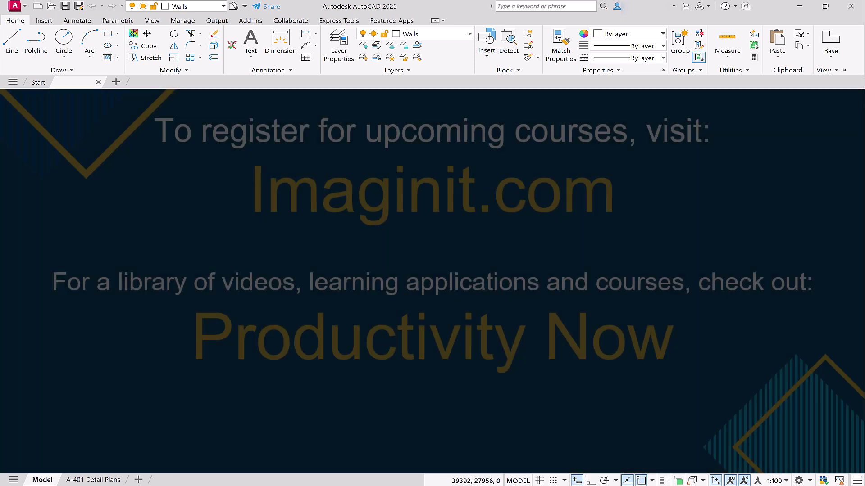